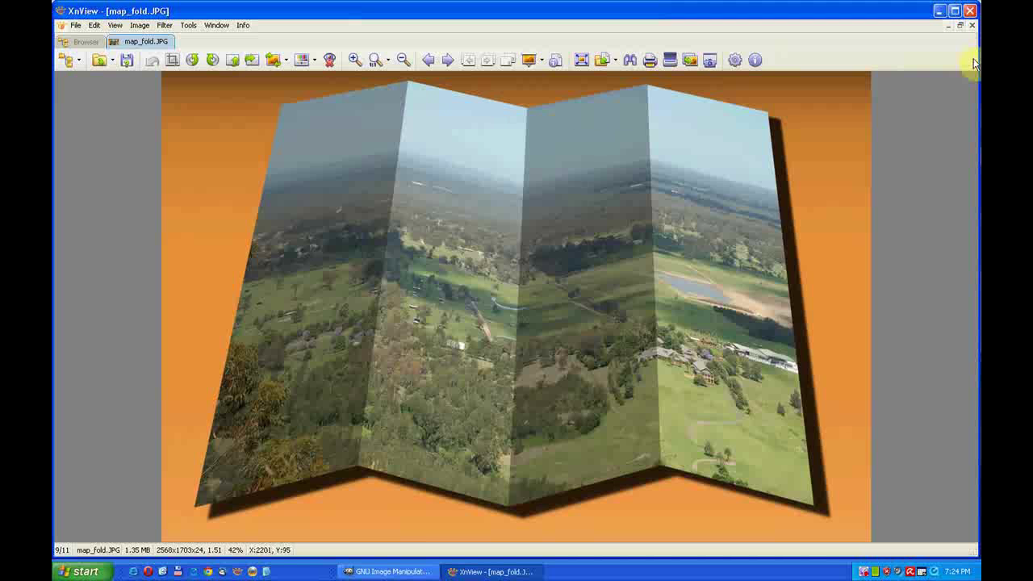
Close the XnView window showing the finished map_fold.JPG preview.
left_click(971, 13)
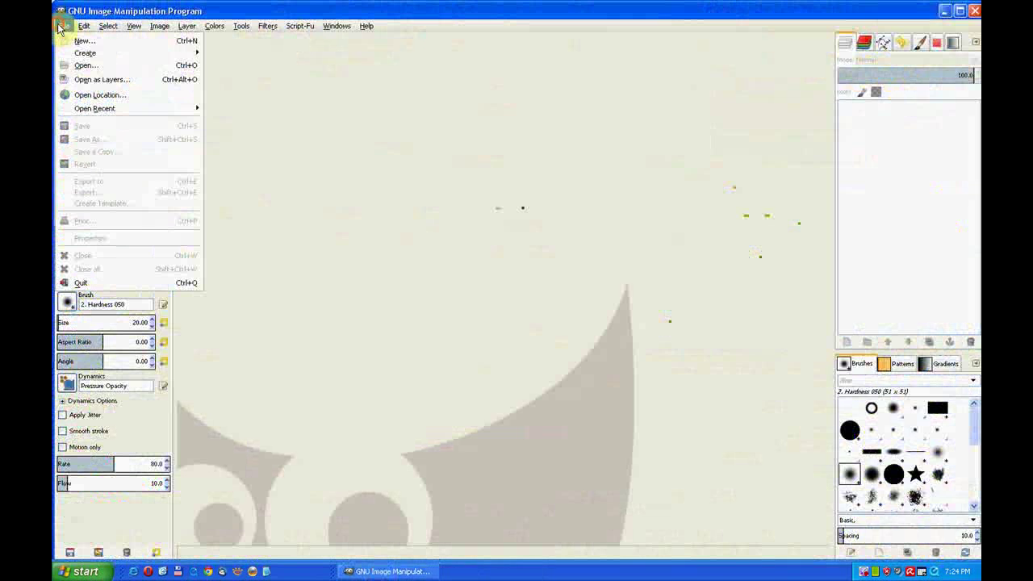
Open DSC_4572.JPG from GIMP's recent files list.
mouse_move(95, 111)
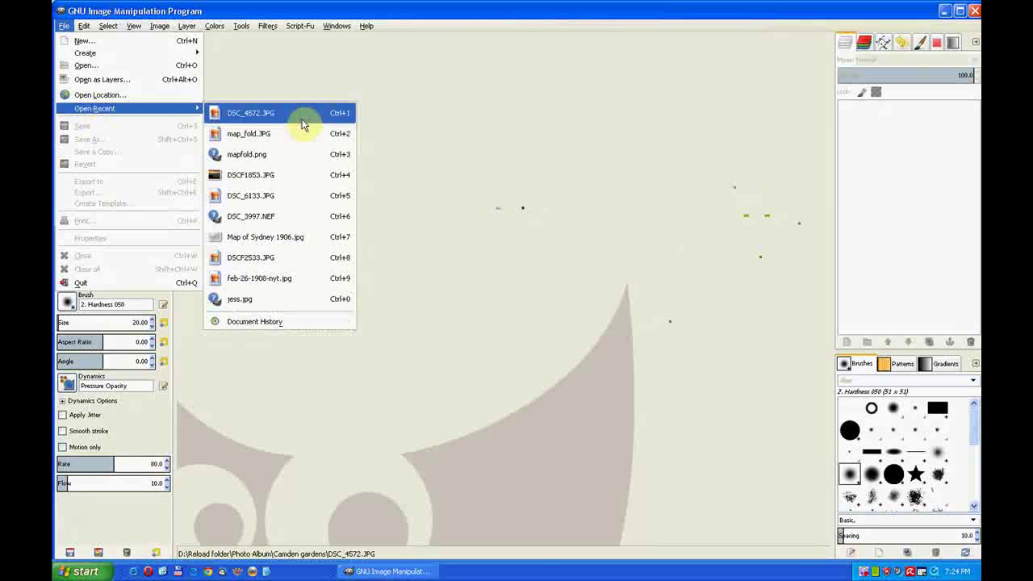
left_click(303, 121)
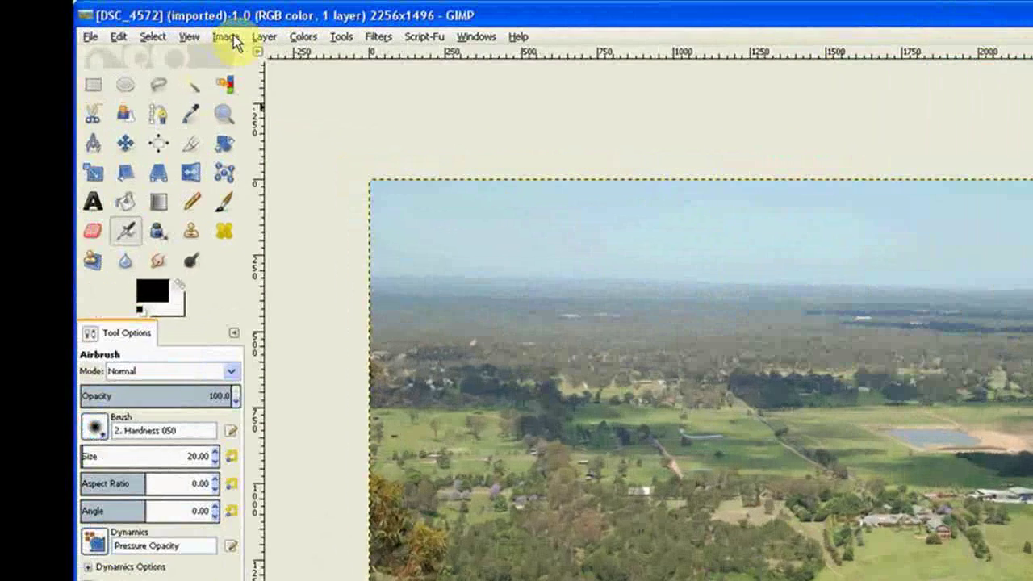
Add a vertical guide at 50% across the photo.
left_click(161, 26)
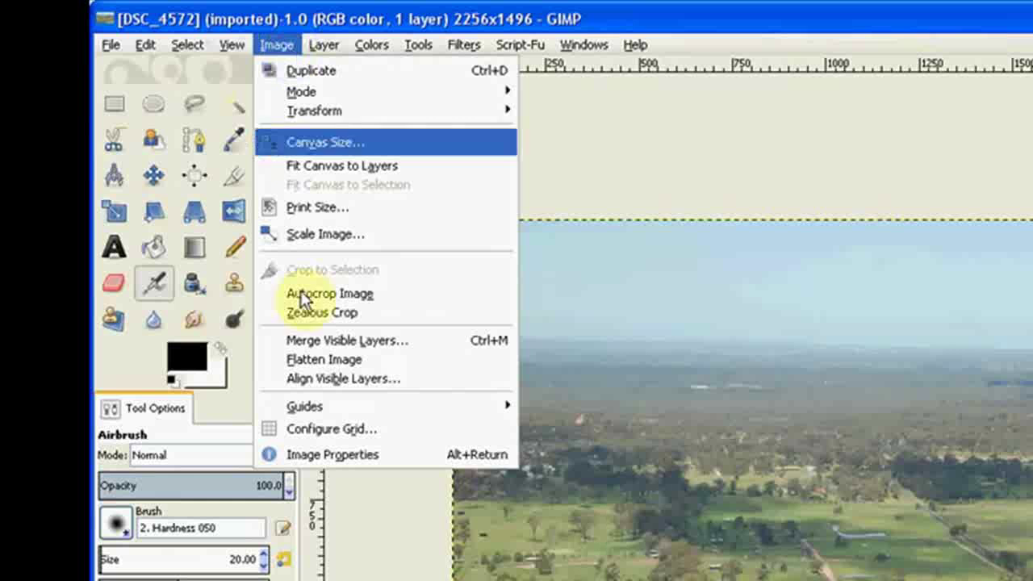
mouse_move(357, 409)
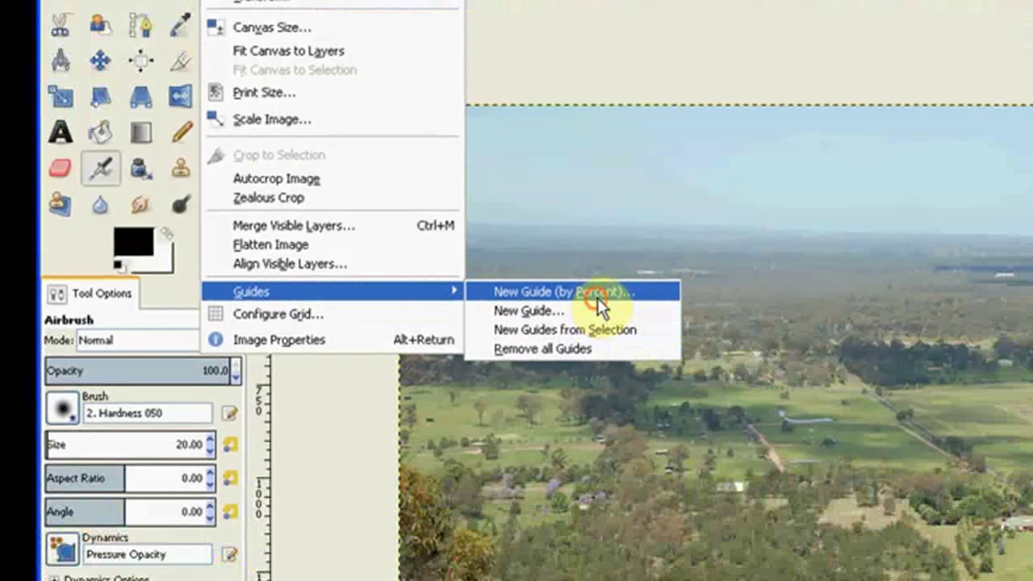
left_click(645, 407)
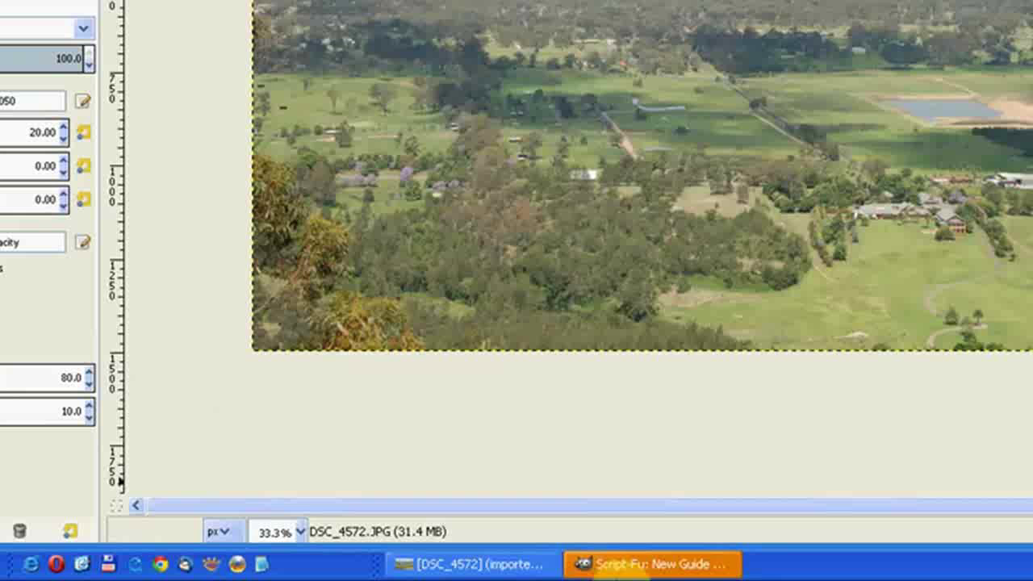
left_click(717, 569)
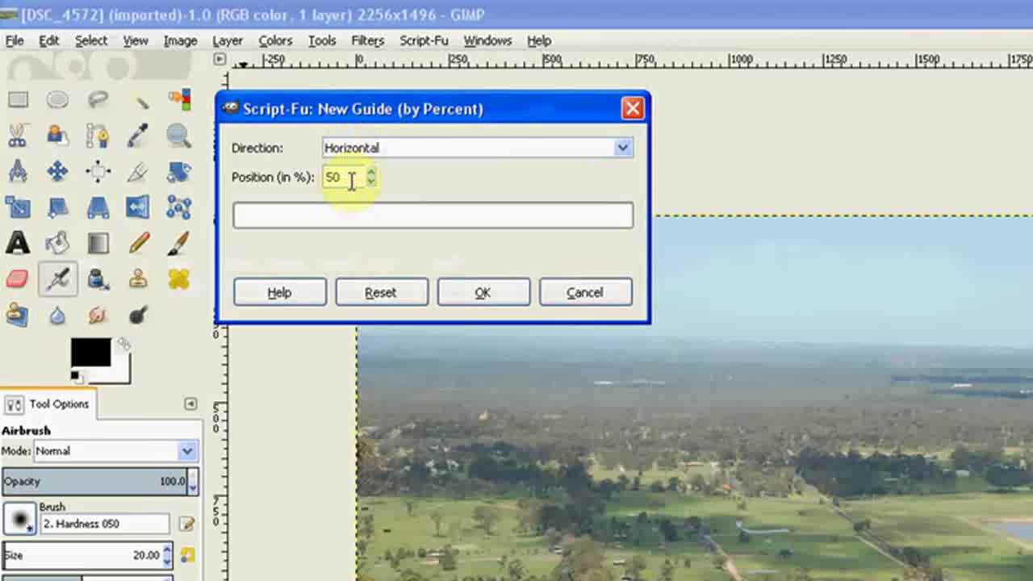
left_click(622, 150)
left_click(407, 198)
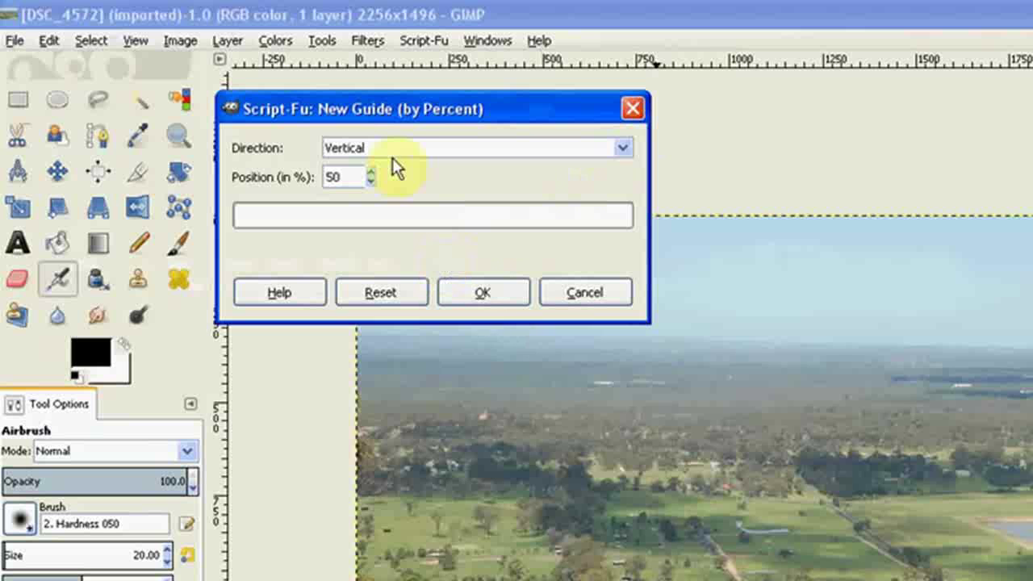
left_click(488, 295)
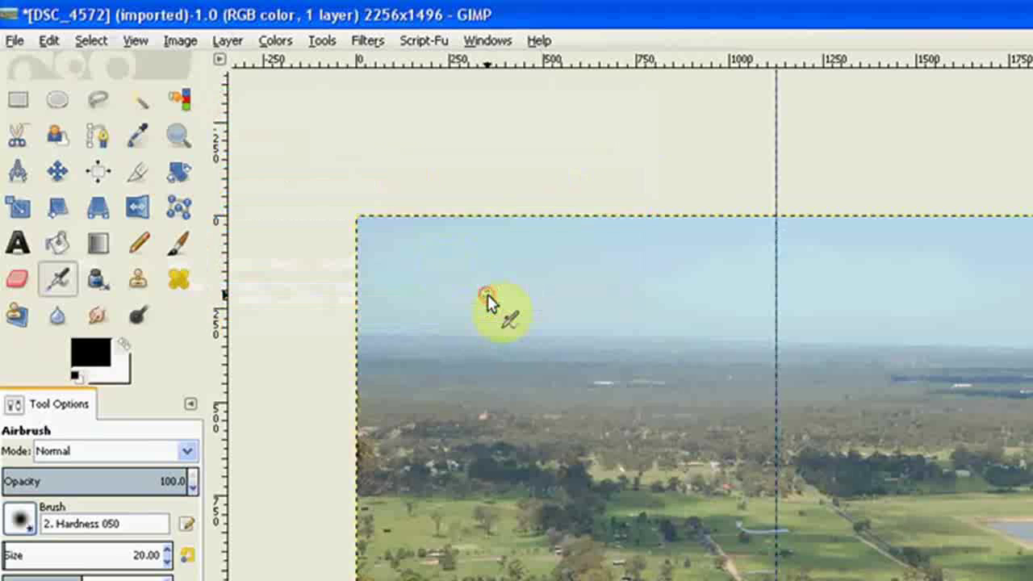
Add two more vertical guides at 25% and 75%.
left_click(188, 40)
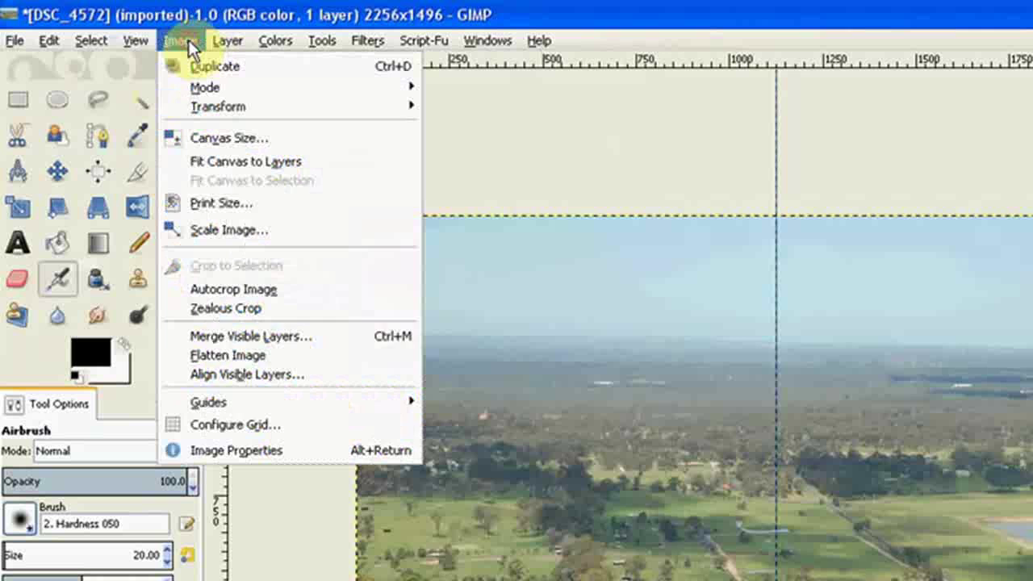
mouse_move(228, 399)
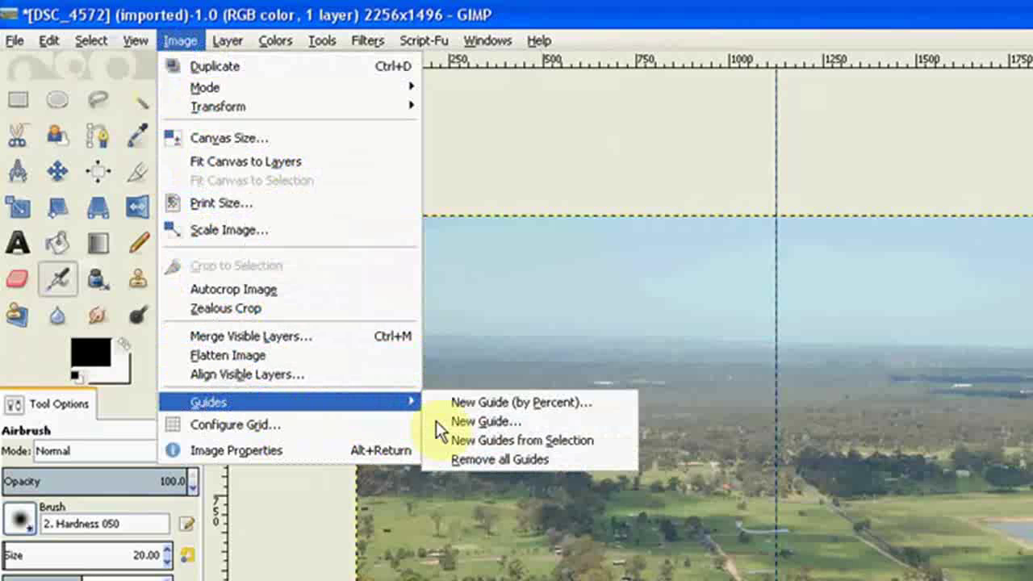
left_click(567, 400)
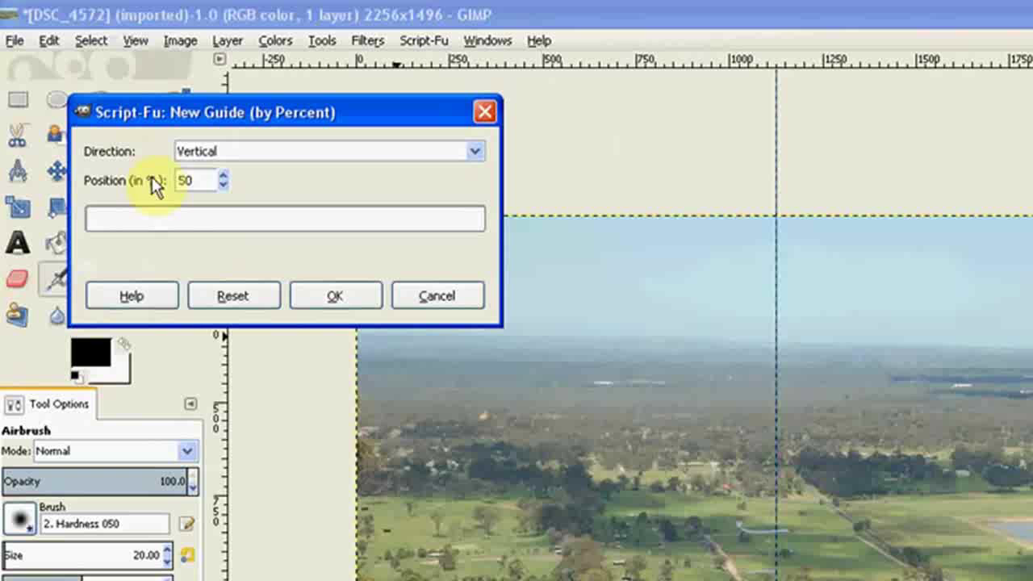
left_click_drag(199, 184, 164, 184)
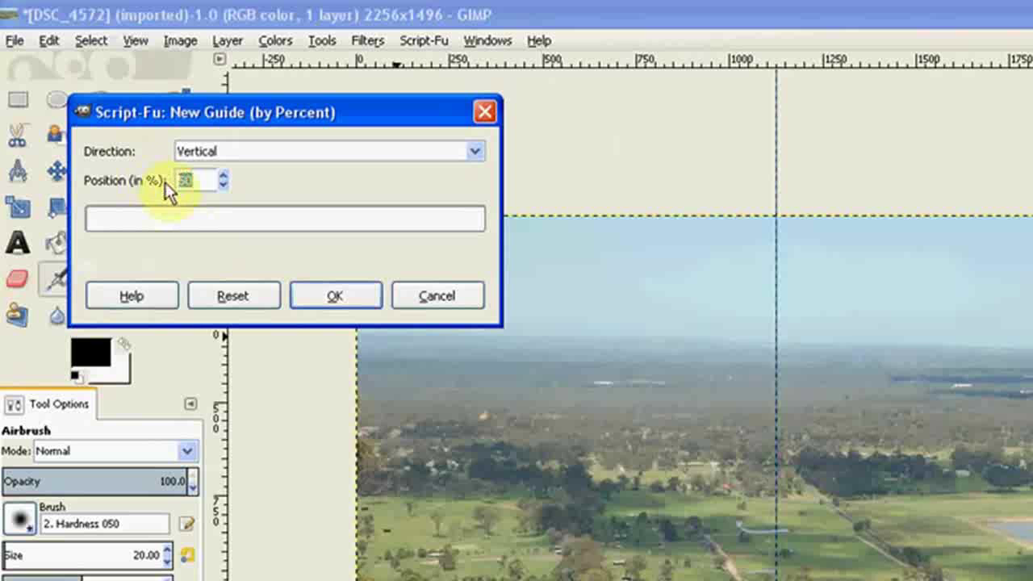
type("25")
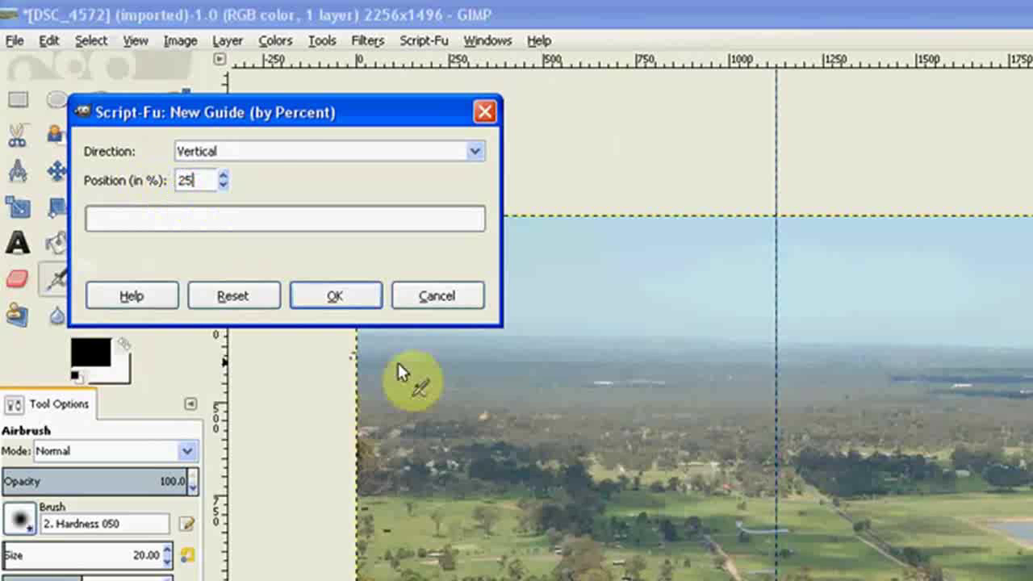
left_click(343, 298)
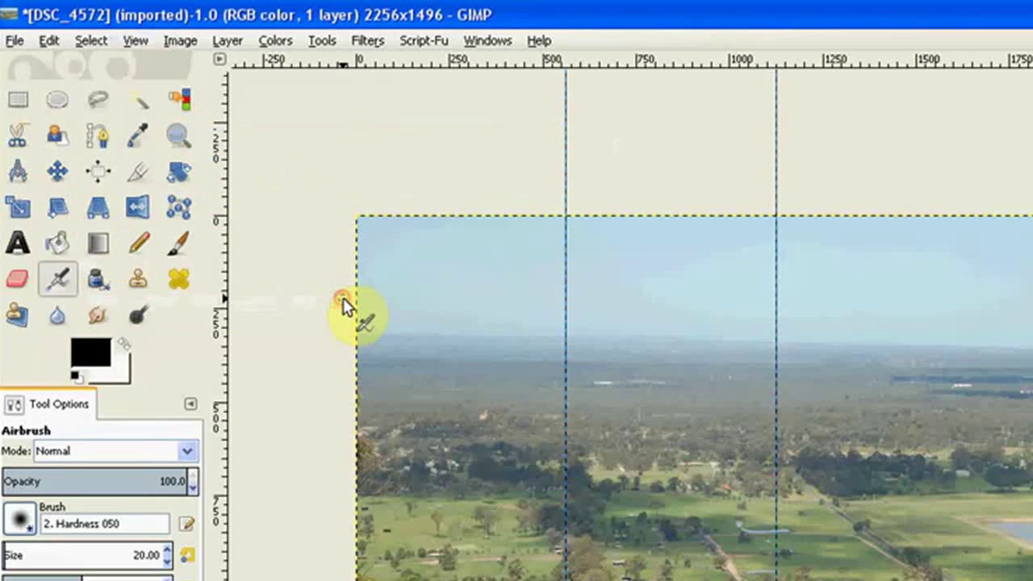
left_click(181, 40)
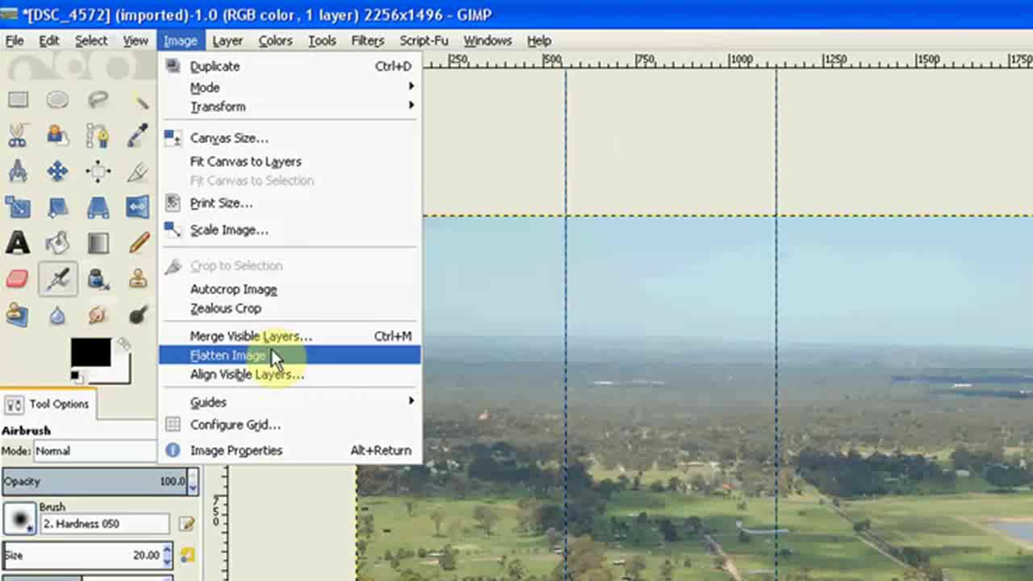
mouse_move(260, 409)
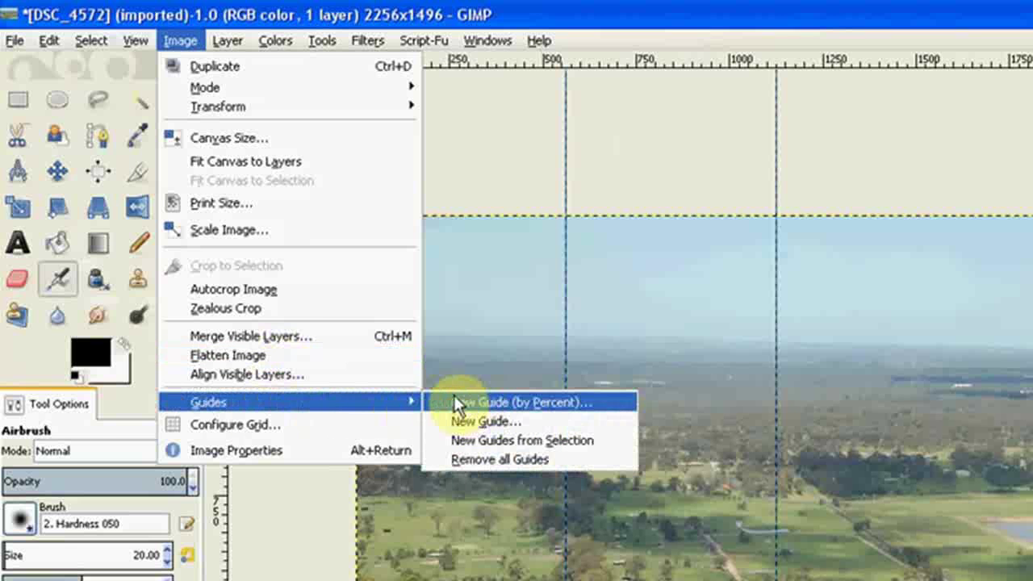
left_click(456, 404)
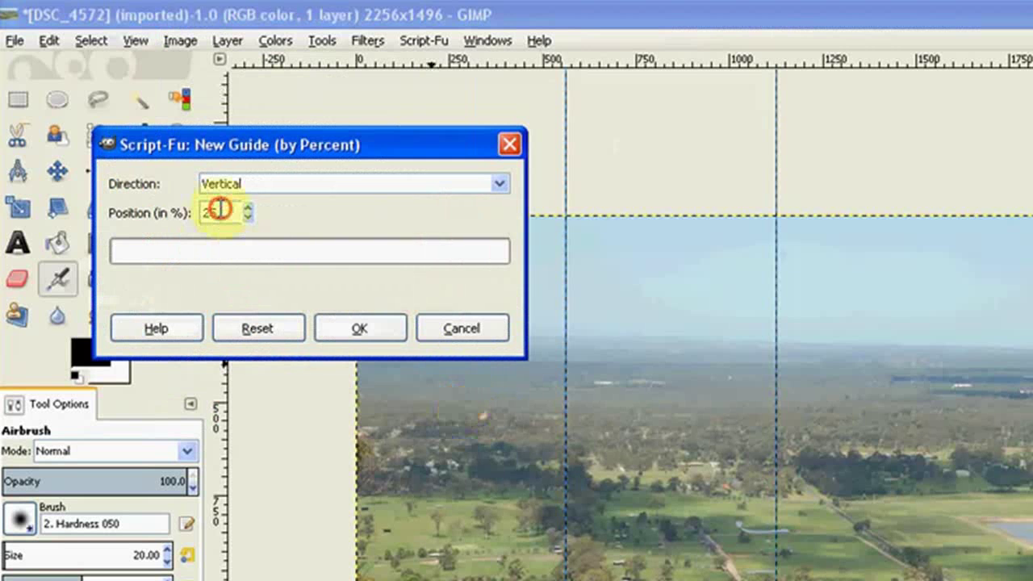
left_click_drag(219, 210, 185, 210)
type("75")
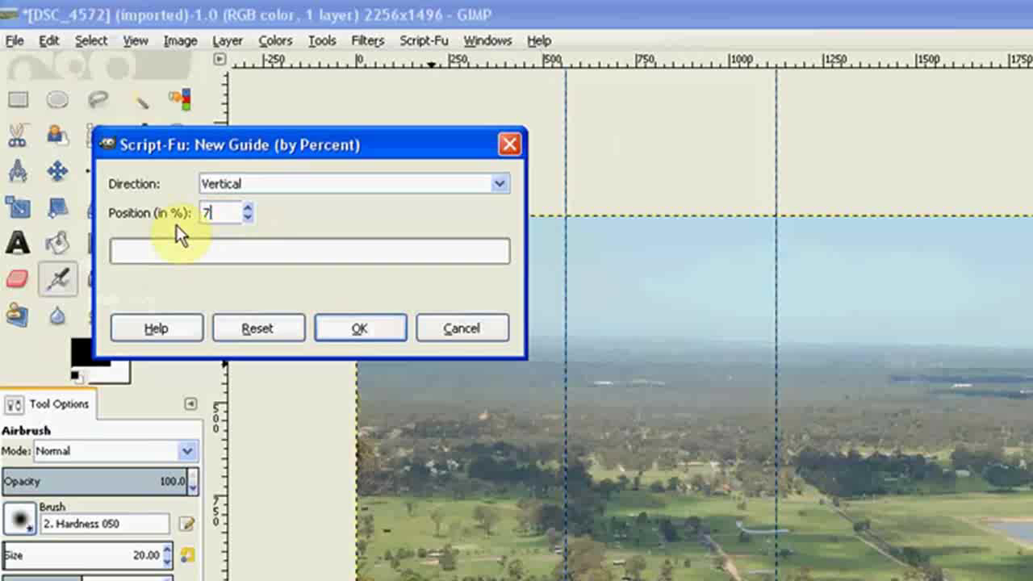
left_click(362, 329)
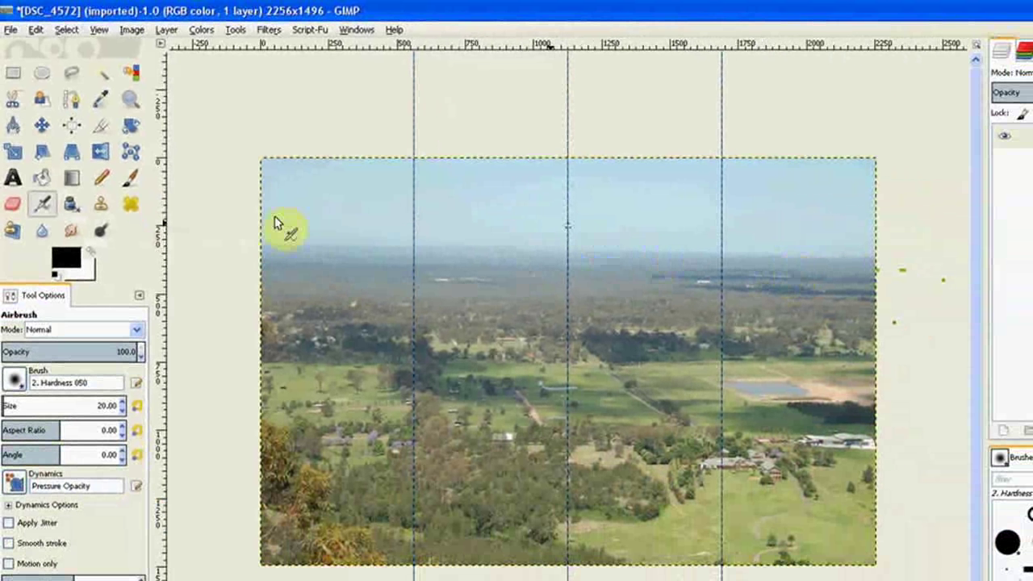
Set the canvas size to 2748 × 1822 px with the photo centred at offset 246, 163.
left_click(130, 33)
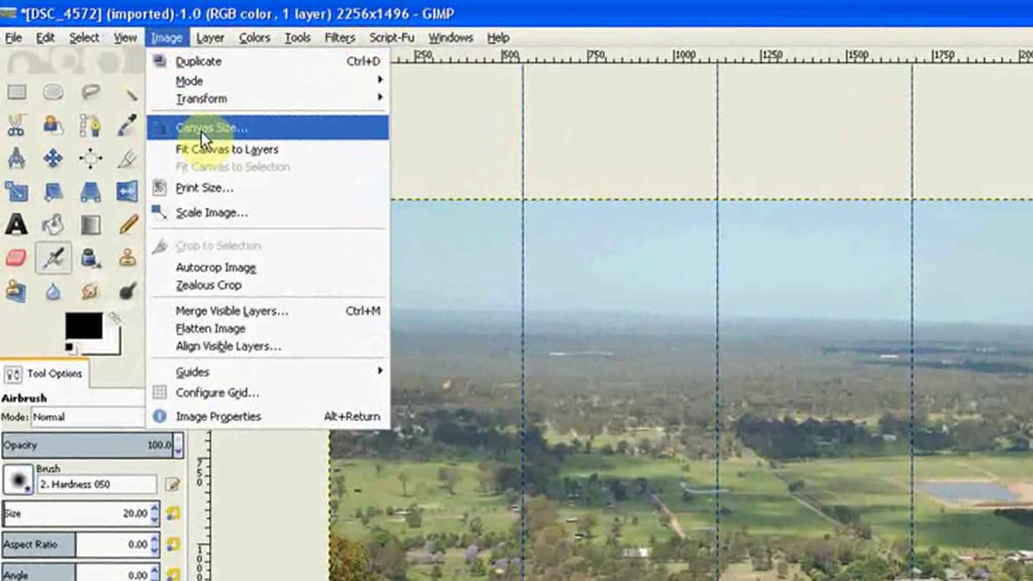
left_click(202, 131)
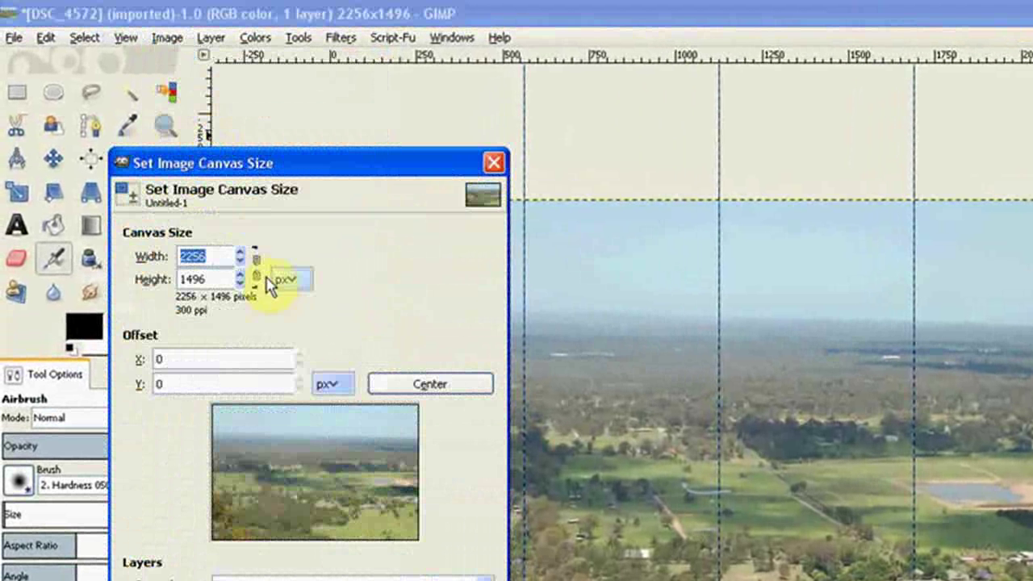
left_click(240, 253)
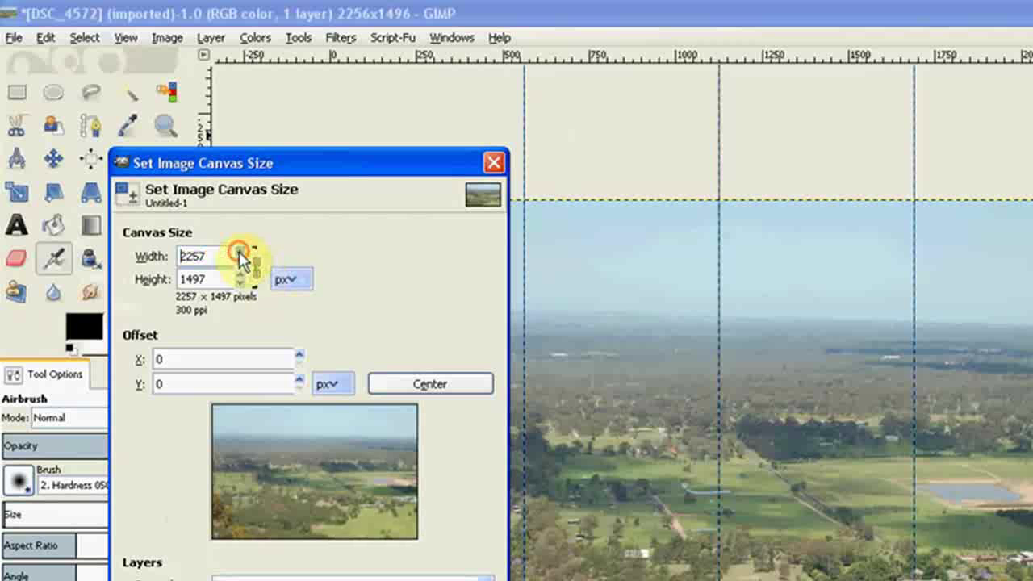
left_click_drag(239, 255, 240, 255)
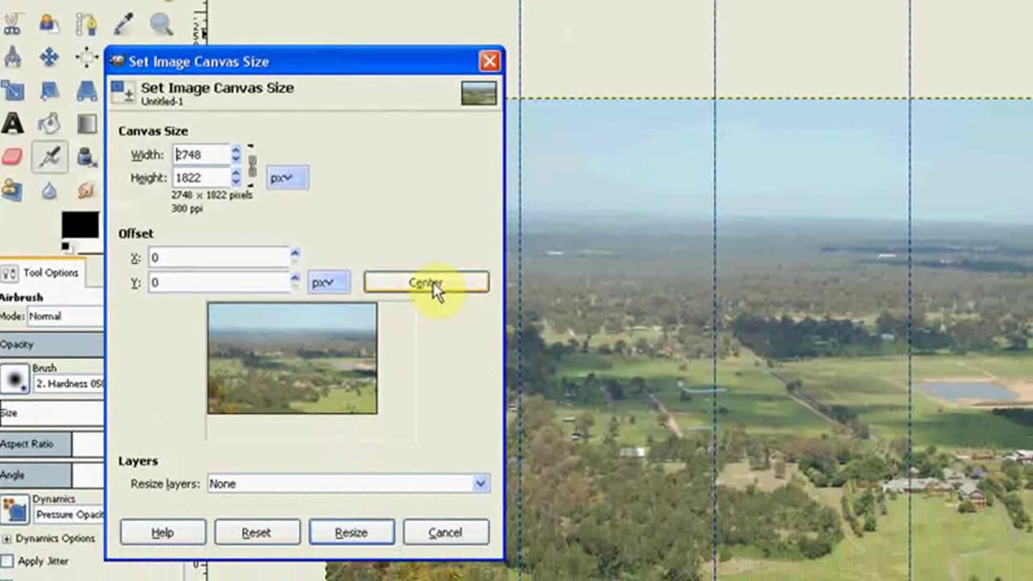
left_click(433, 284)
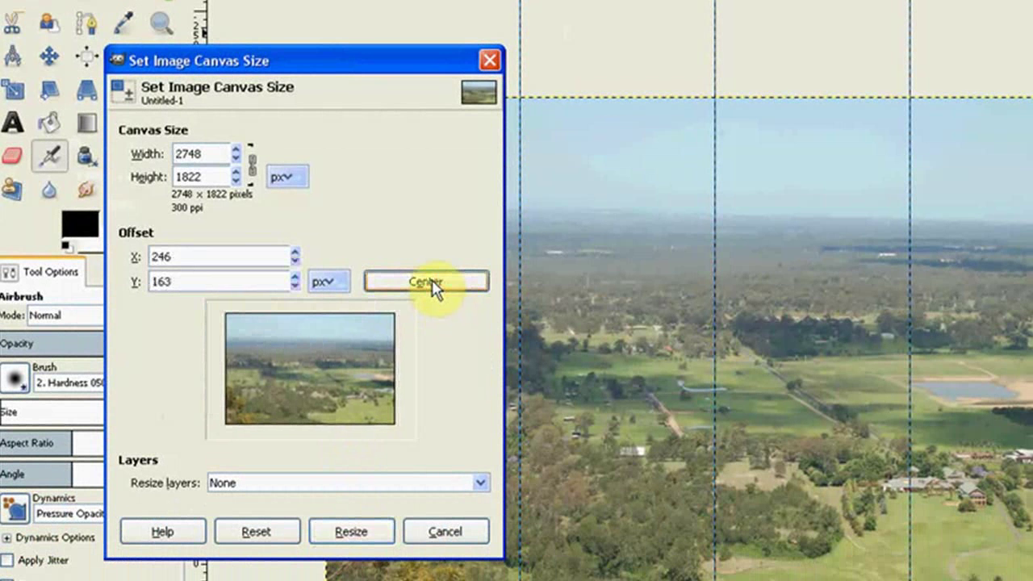
Apply the 2748 × 1822 canvas and select the leftmost 570 × 1506 px panel.
left_click(369, 533)
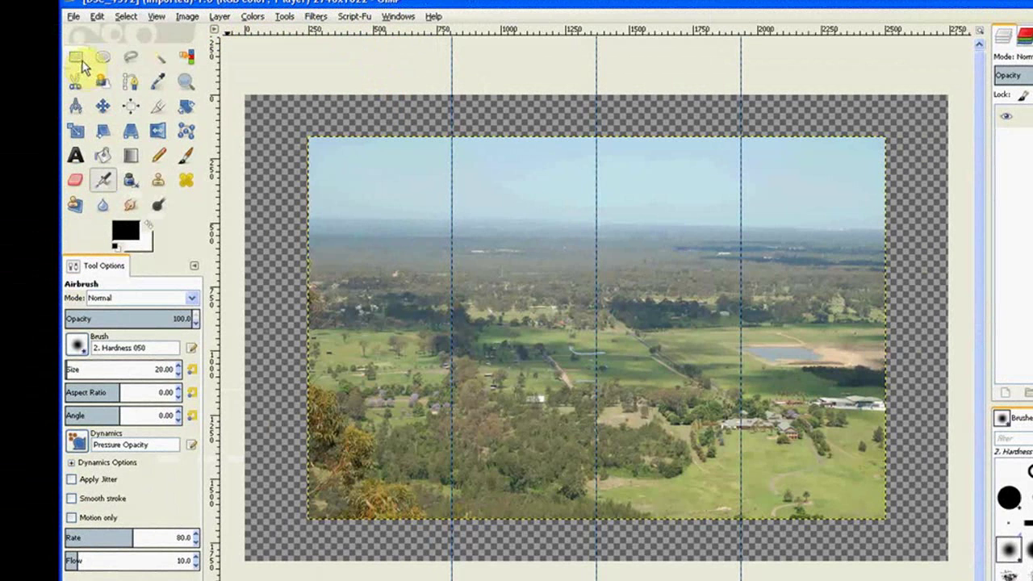
left_click(76, 59)
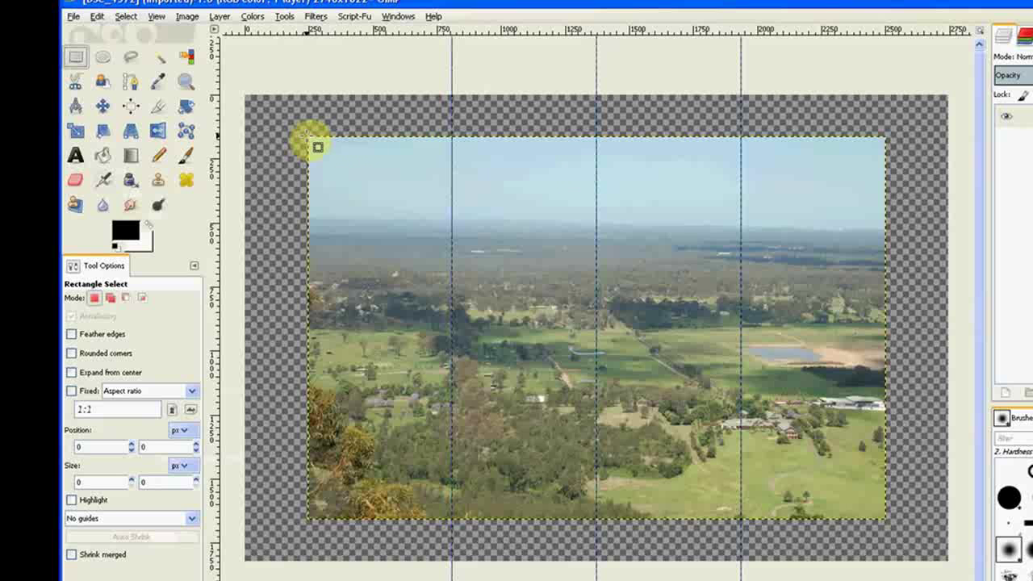
left_click_drag(311, 142, 457, 519)
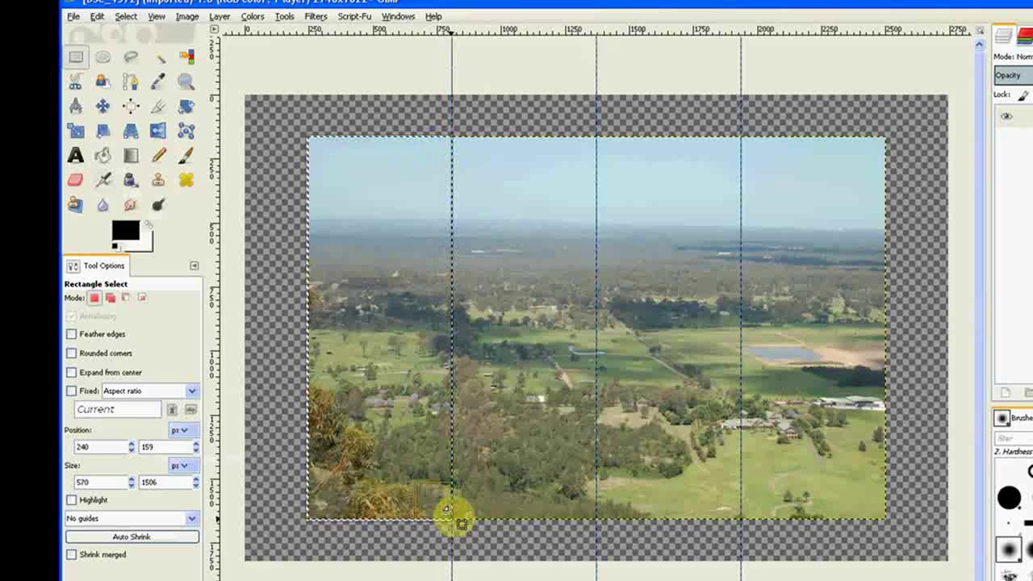
Shear the left panel selection by dragging its corner upward.
left_click(105, 131)
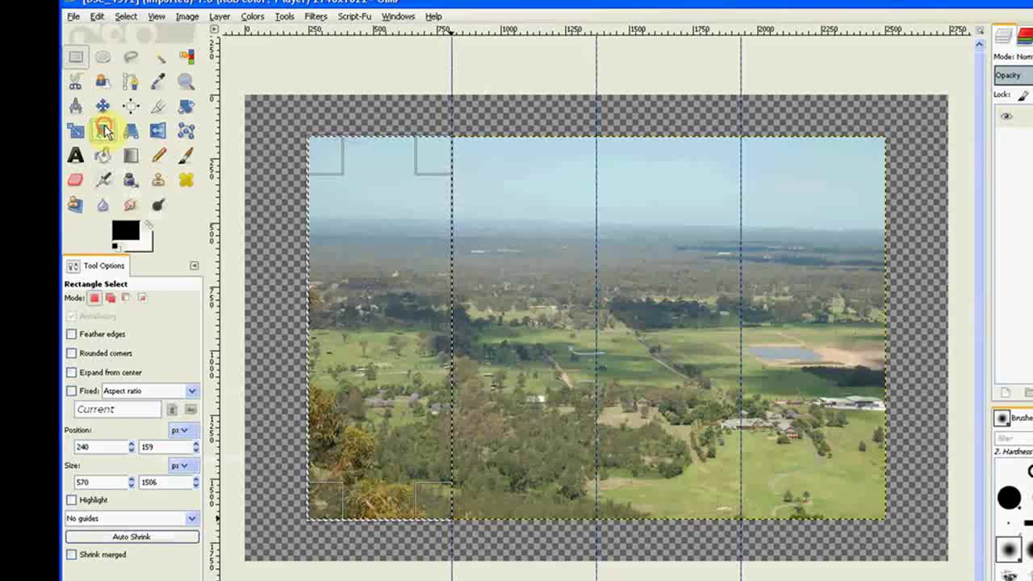
left_click(448, 138)
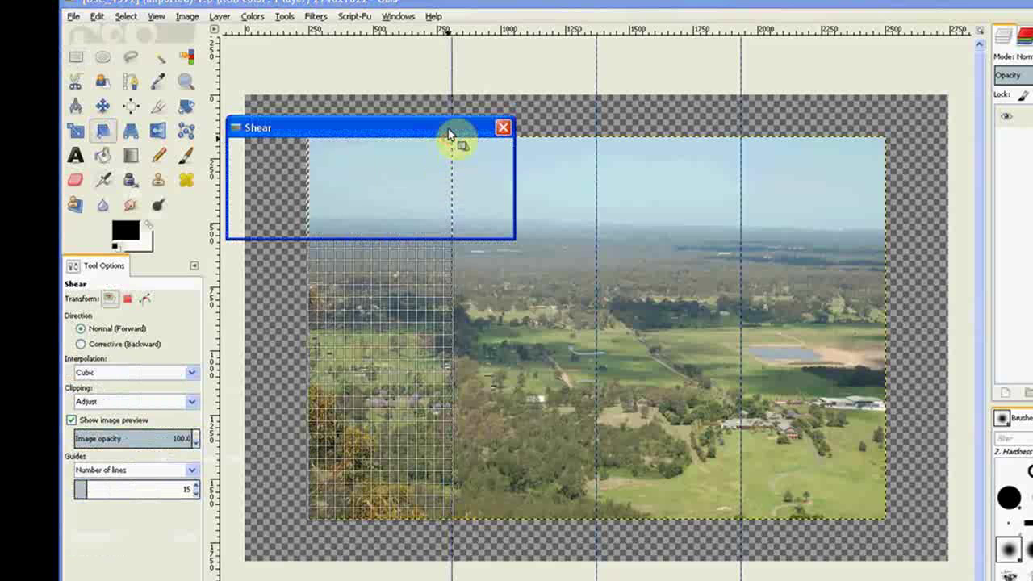
left_click_drag(449, 132, 706, 123)
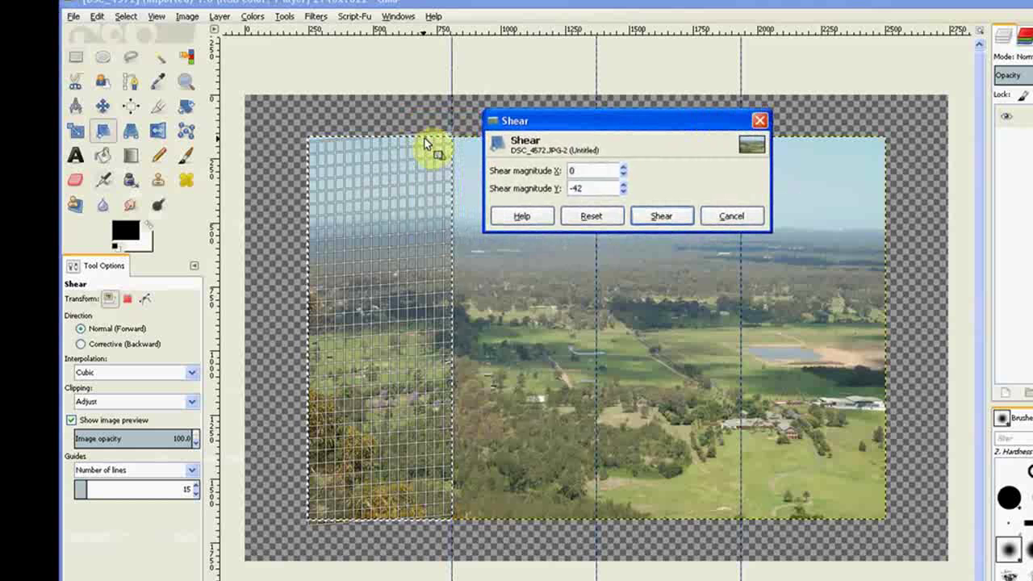
left_click(449, 139)
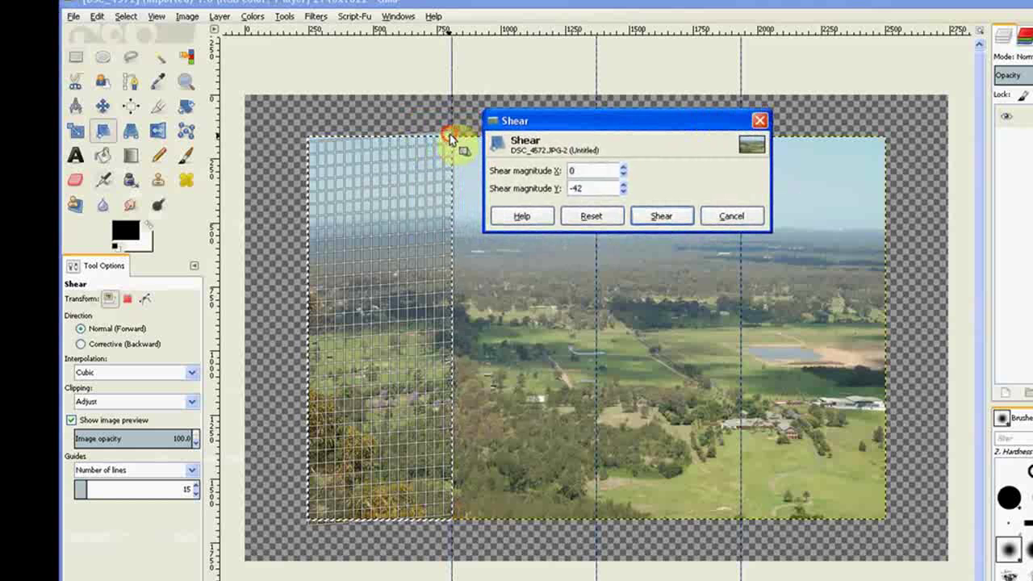
left_click_drag(449, 139, 446, 95)
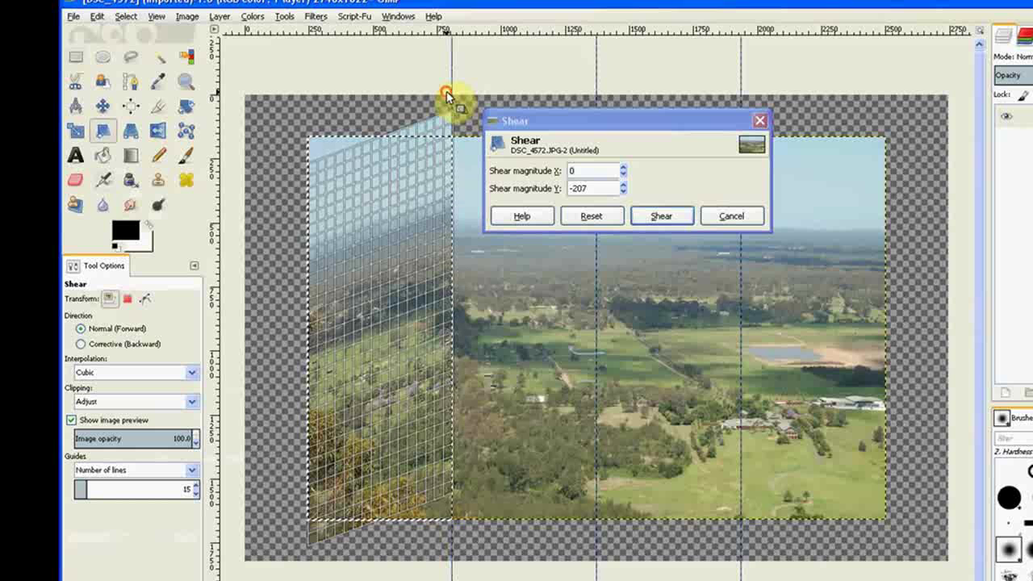
Fine-tune the vertical shear magnitude to -250.
left_click(623, 192)
left_click(623, 192)
left_click(623, 192)
left_click(623, 191)
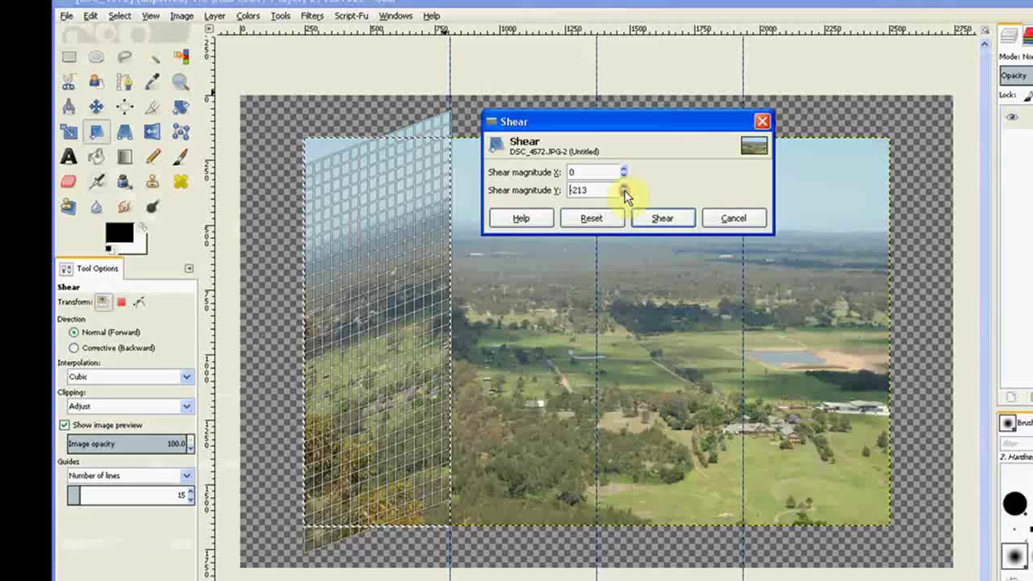
left_click(624, 192)
left_click(624, 192)
left_click(624, 192)
left_click(624, 192)
left_click(624, 192)
left_click(624, 192)
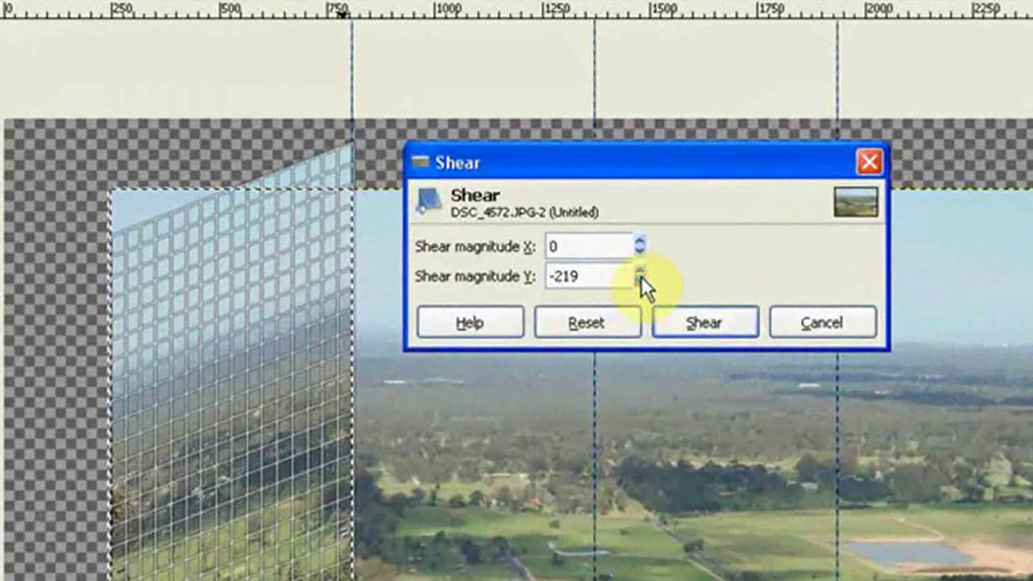
left_click_drag(641, 279, 641, 276)
left_click(643, 272)
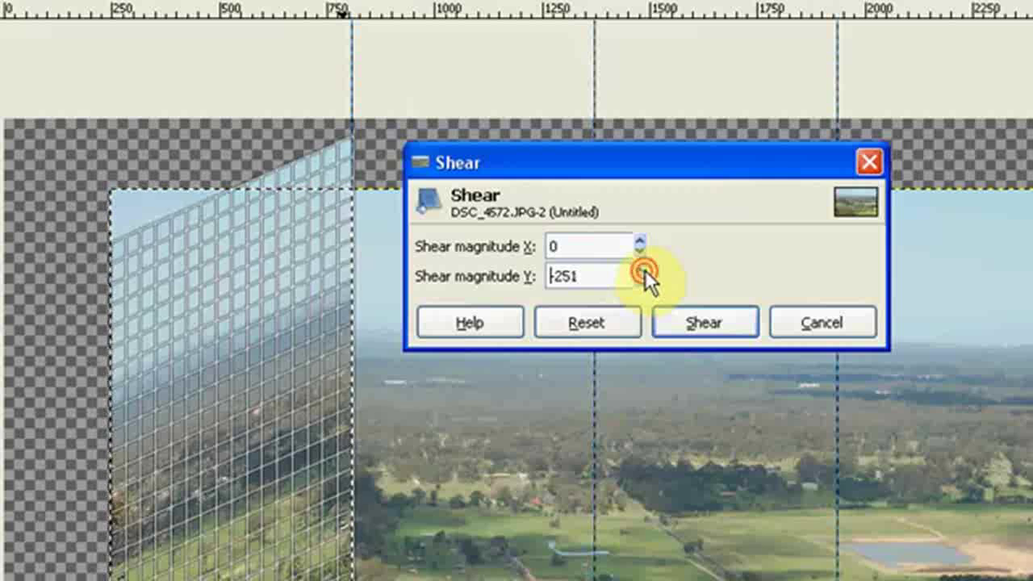
left_click(641, 271)
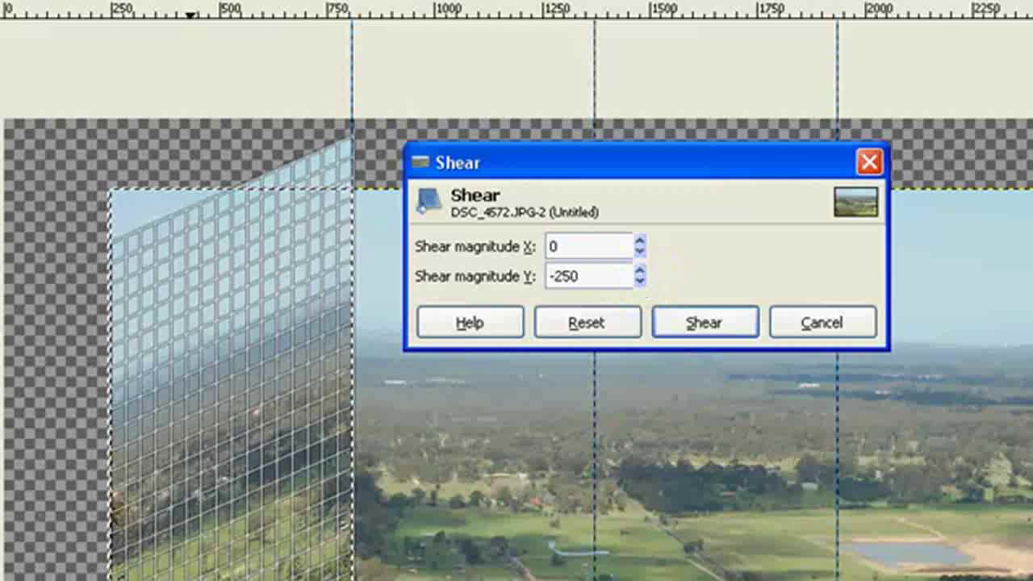
Apply the shear and turn the floating panel into the layer Transformation.
left_click(697, 328)
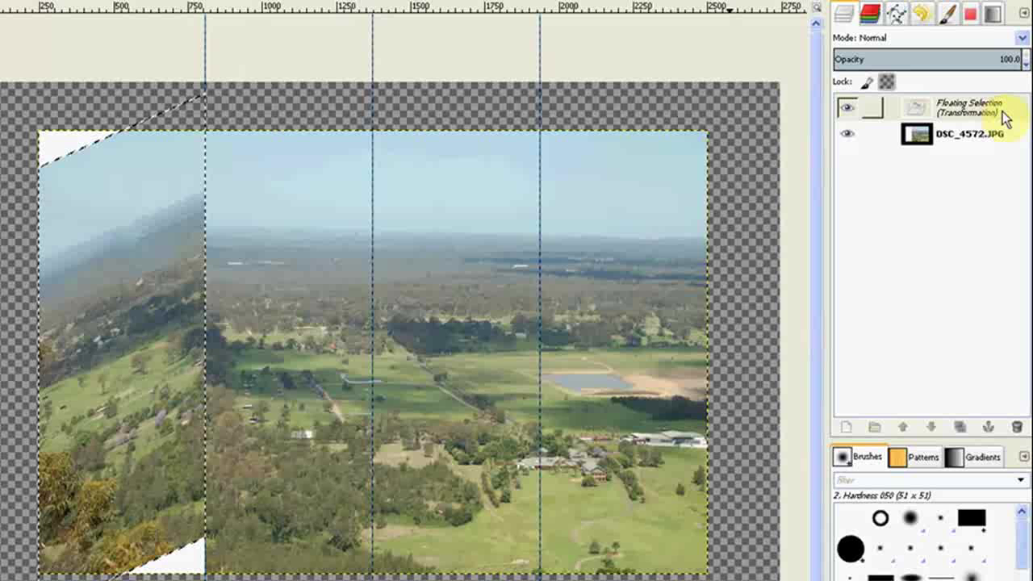
left_click(848, 429)
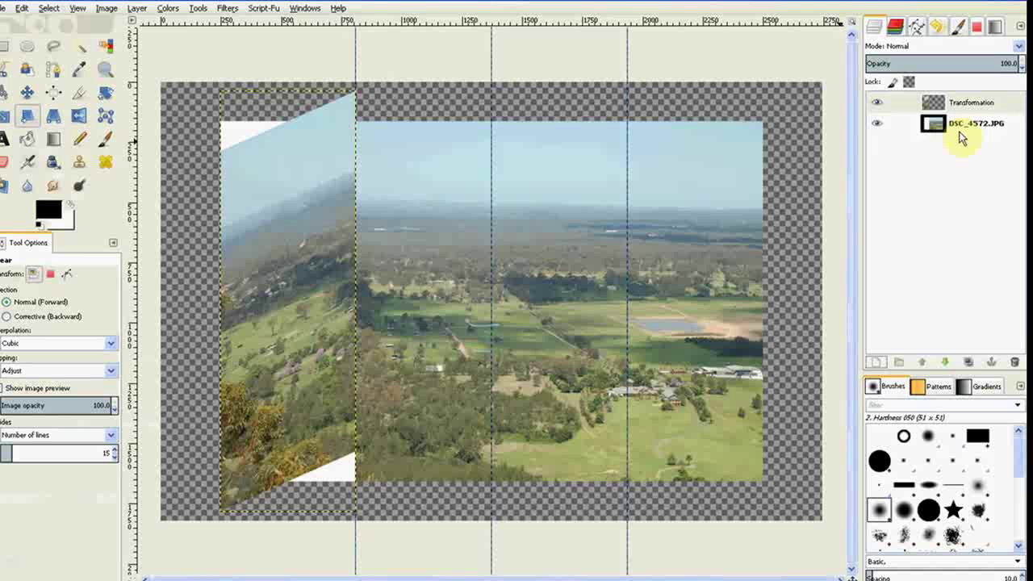
On the photo layer, select the second panel and start shearing it vertically.
left_click(958, 129)
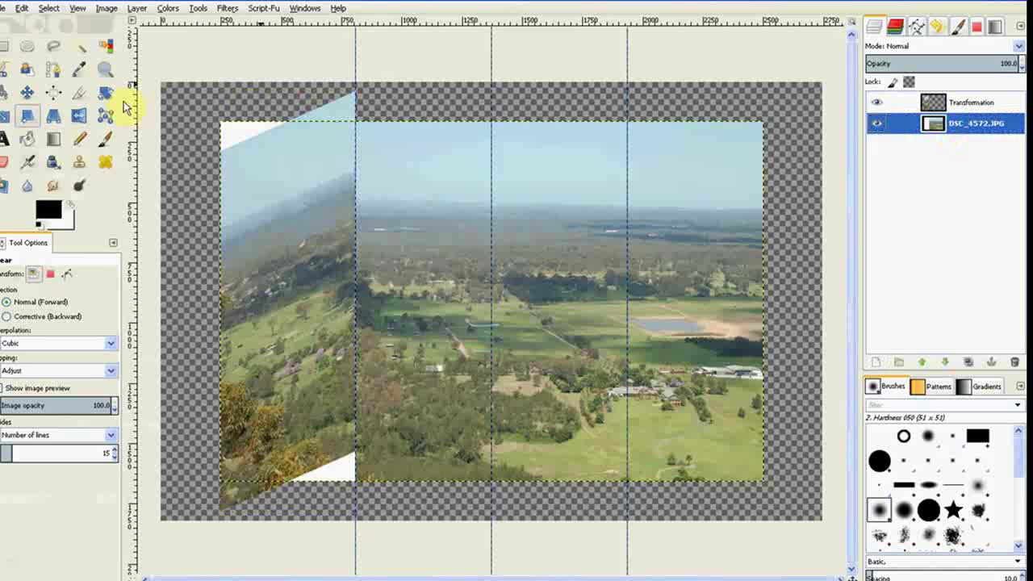
left_click(4, 49)
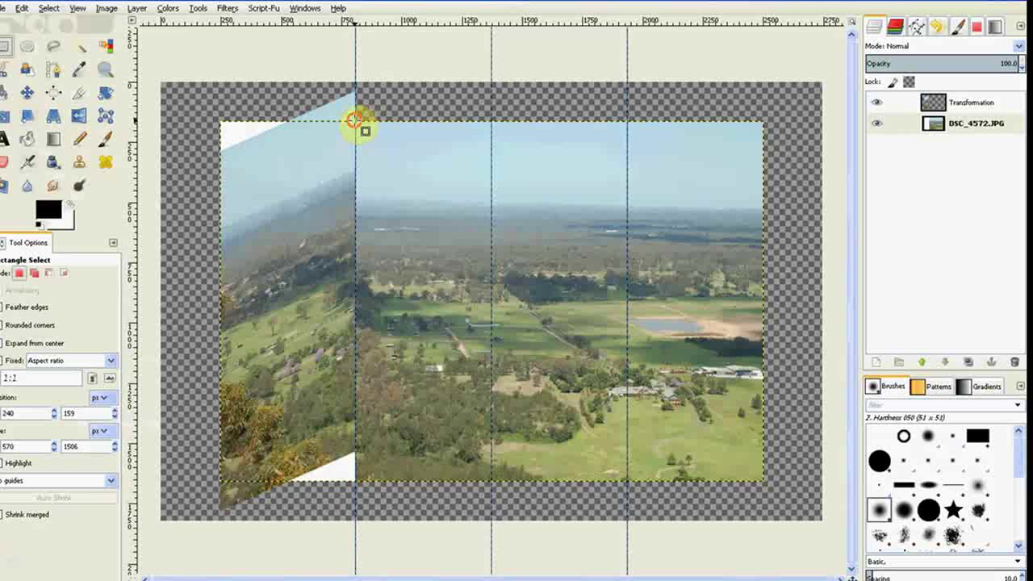
left_click_drag(355, 121, 490, 490)
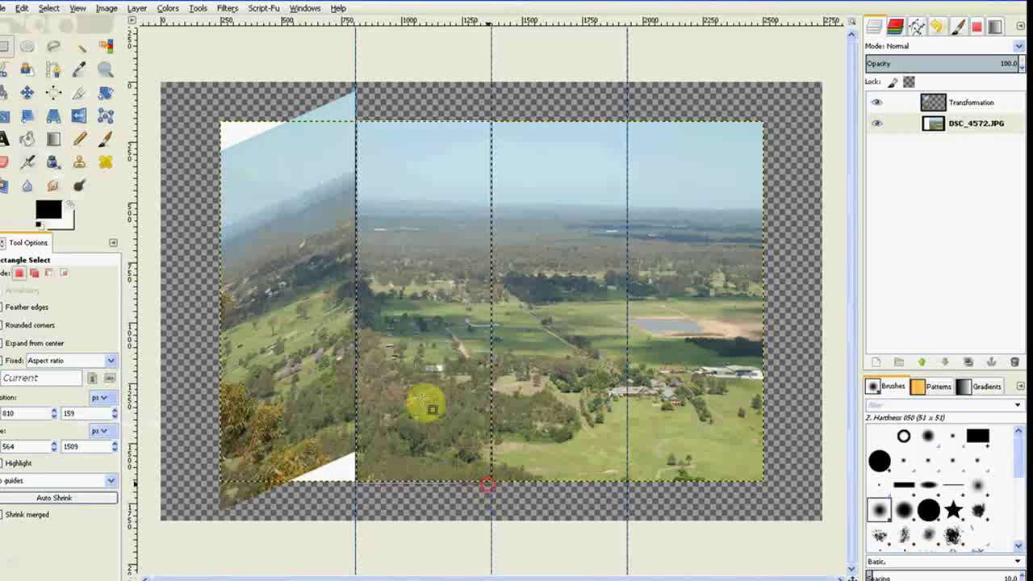
left_click(30, 116)
left_click(362, 130)
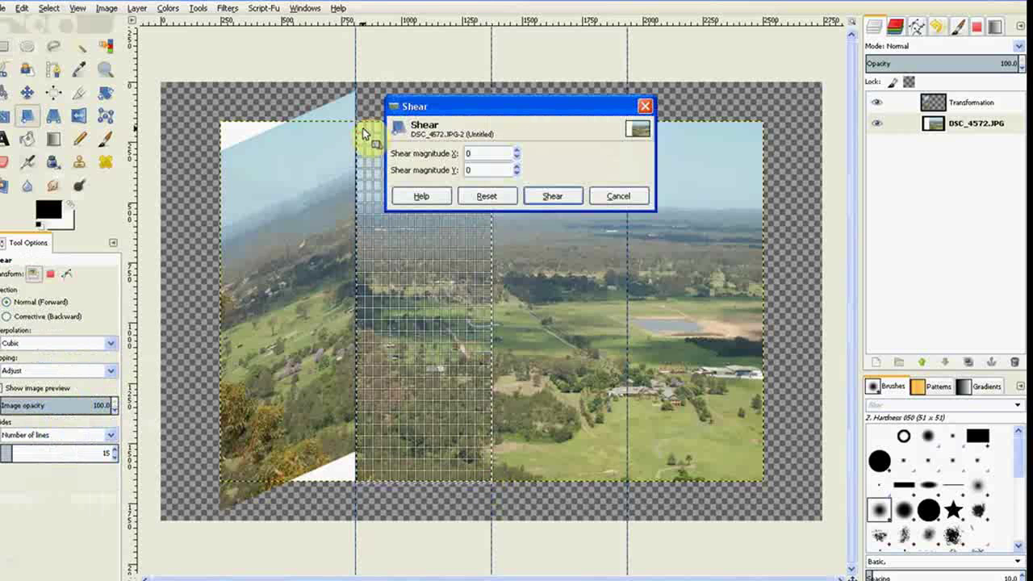
left_click_drag(363, 127, 357, 95)
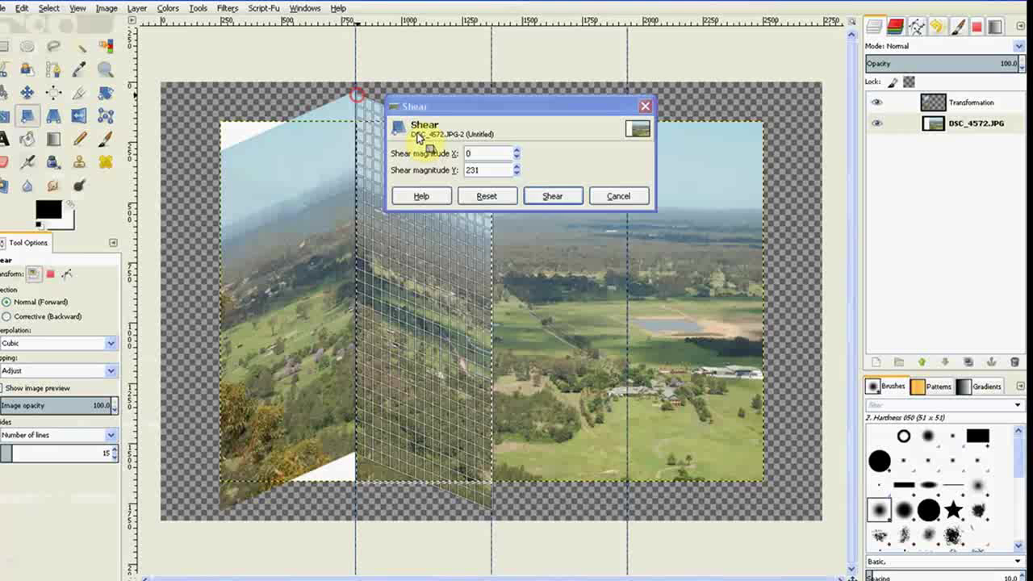
Set the shear to 250, apply it, and make it layer Transformation #1.
left_click(516, 166)
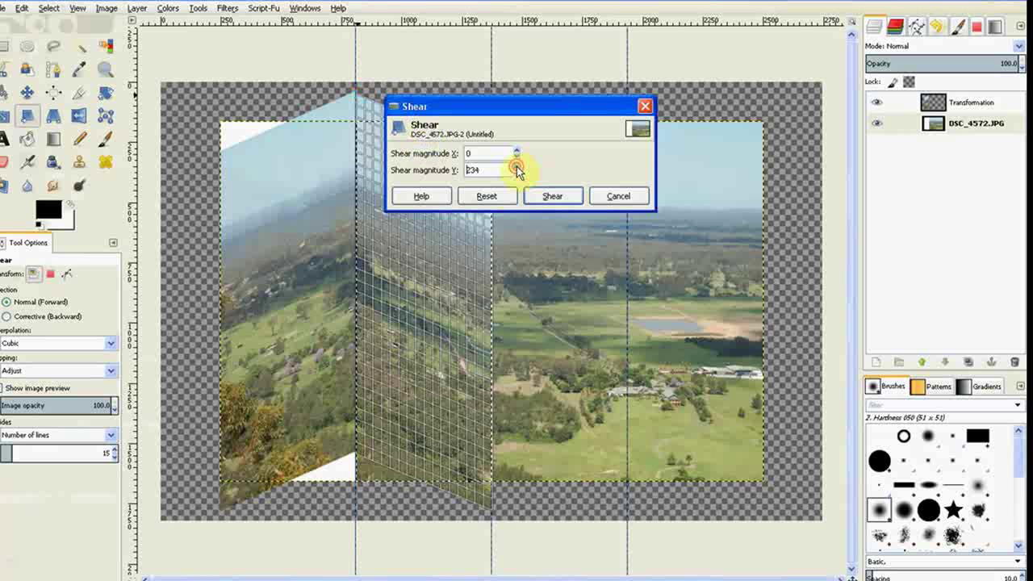
left_click(517, 166)
left_click(517, 166)
left_click(517, 167)
left_click(517, 167)
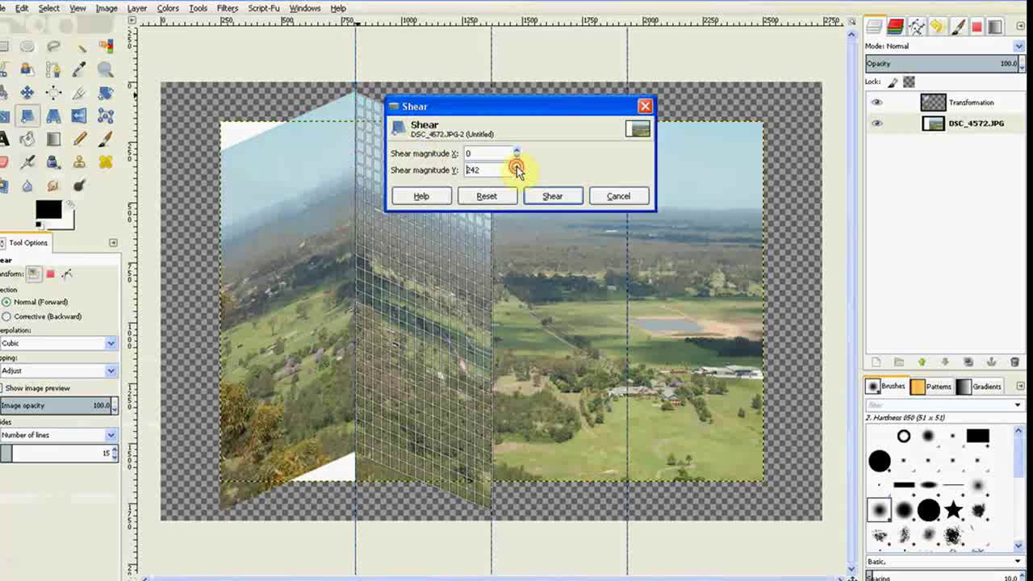
left_click(517, 166)
left_click(516, 166)
left_click(516, 166)
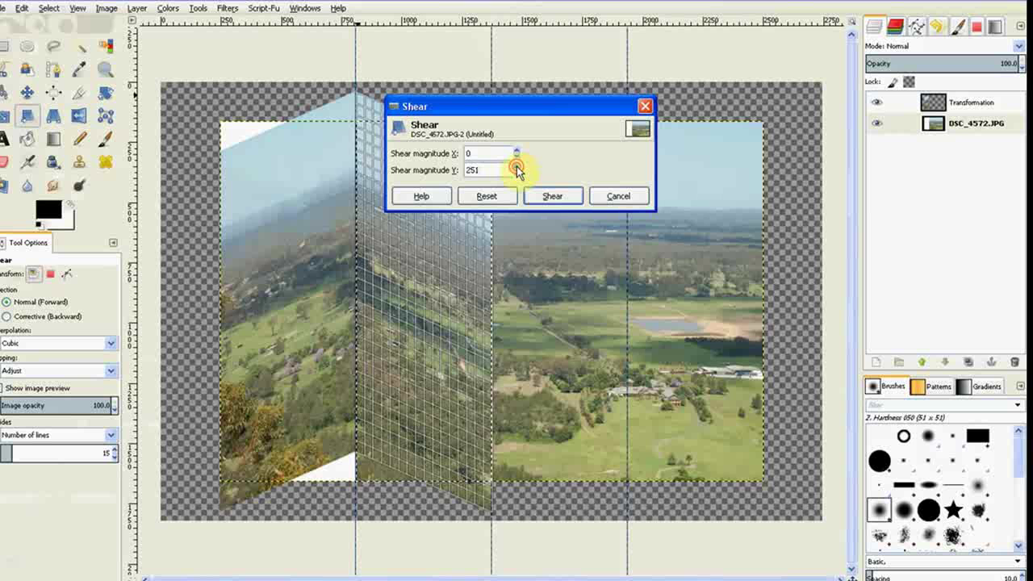
left_click(516, 173)
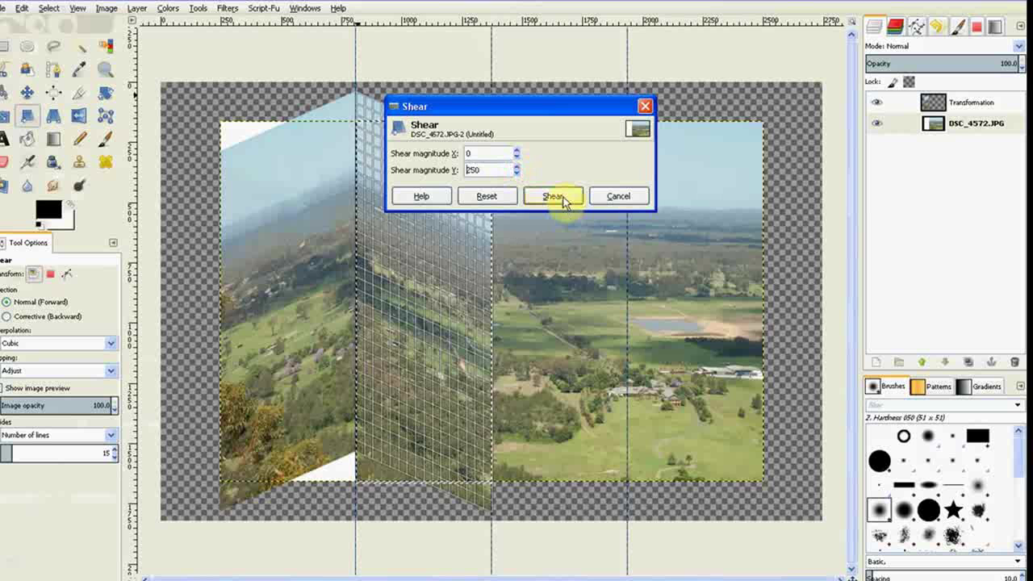
left_click(563, 199)
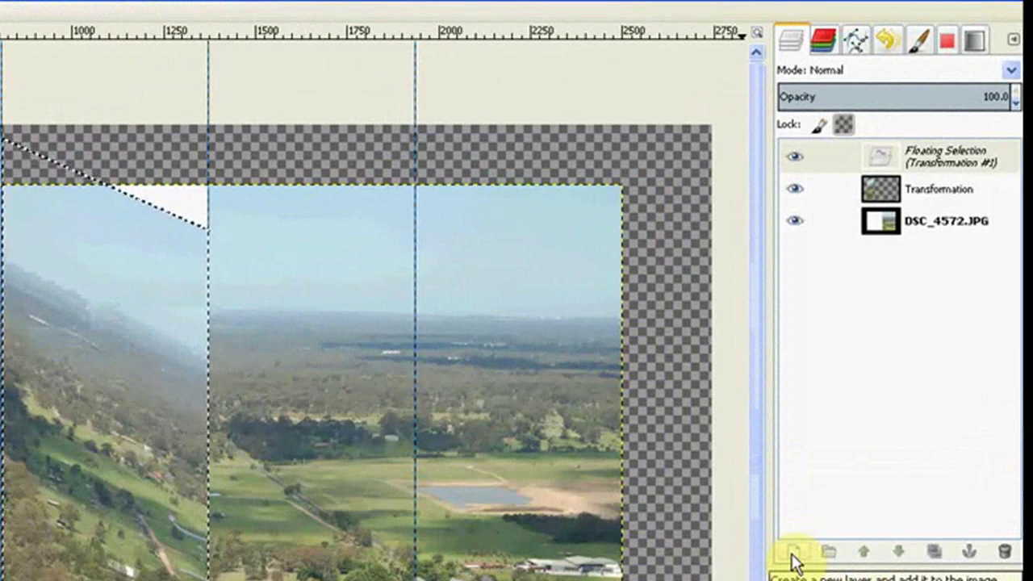
left_click(793, 555)
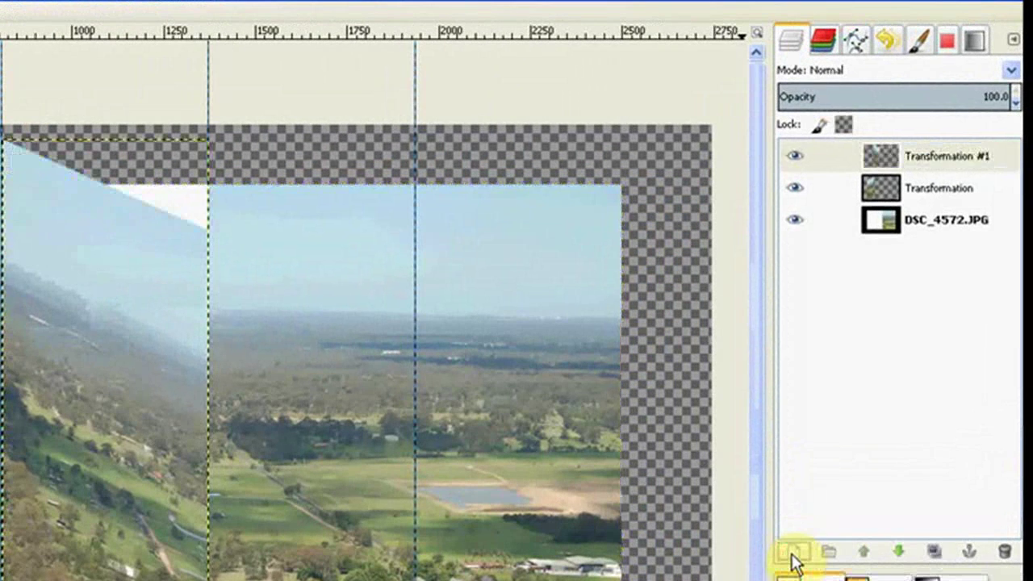
left_click(908, 229)
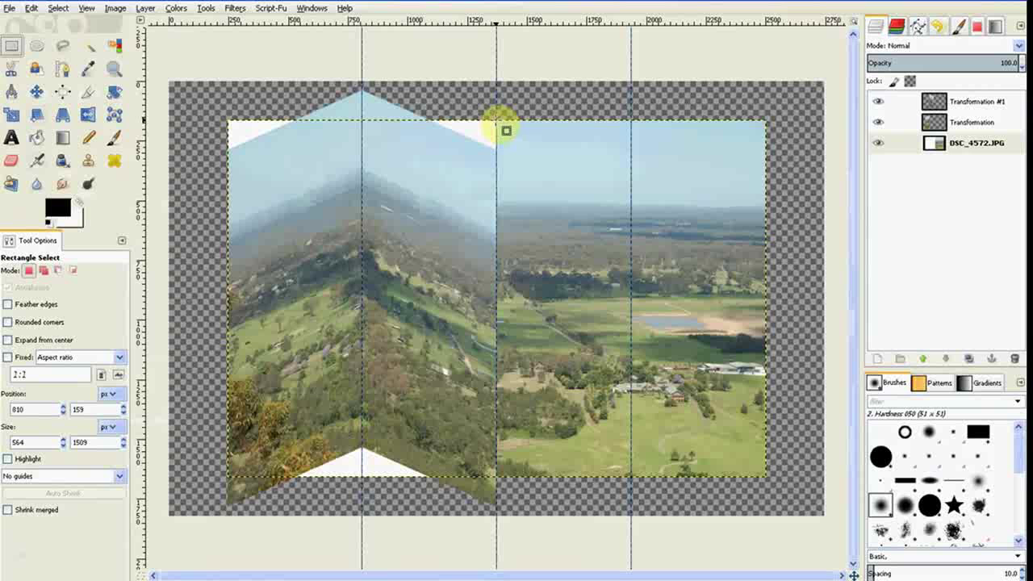
Select the third panel and drag it into a vertical shear.
left_click_drag(505, 130, 637, 487)
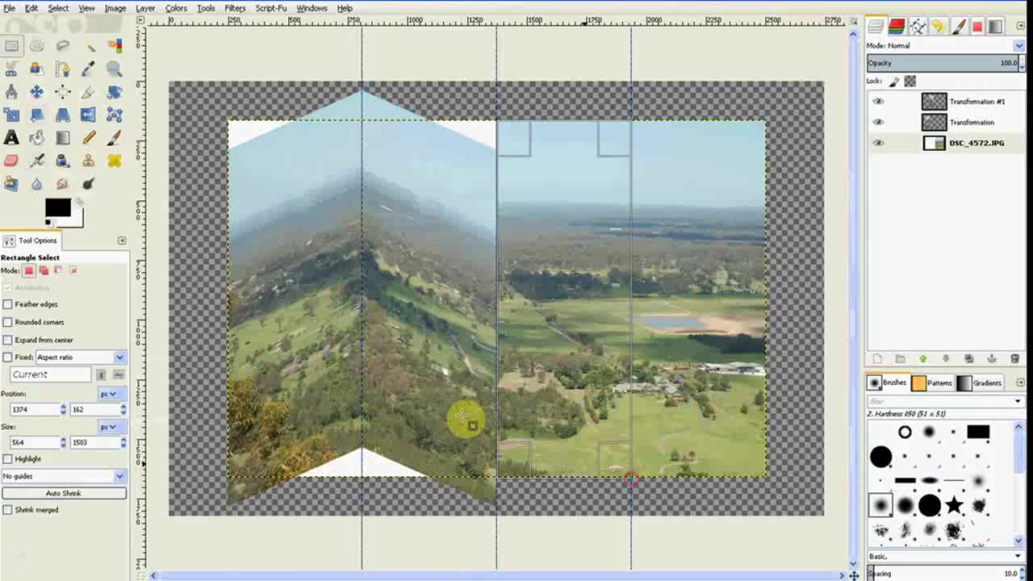
left_click(35, 117)
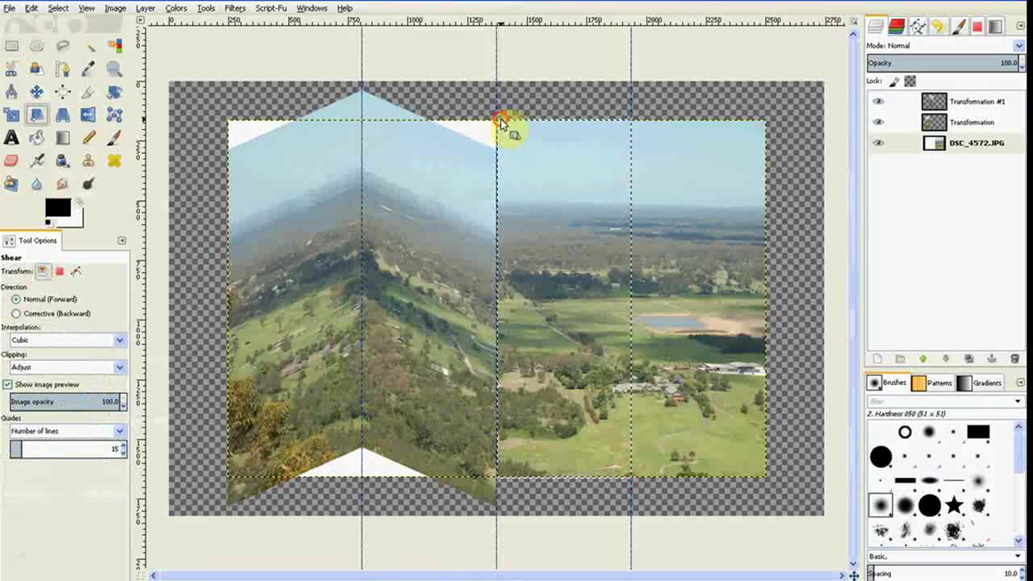
left_click_drag(501, 121, 274, 107)
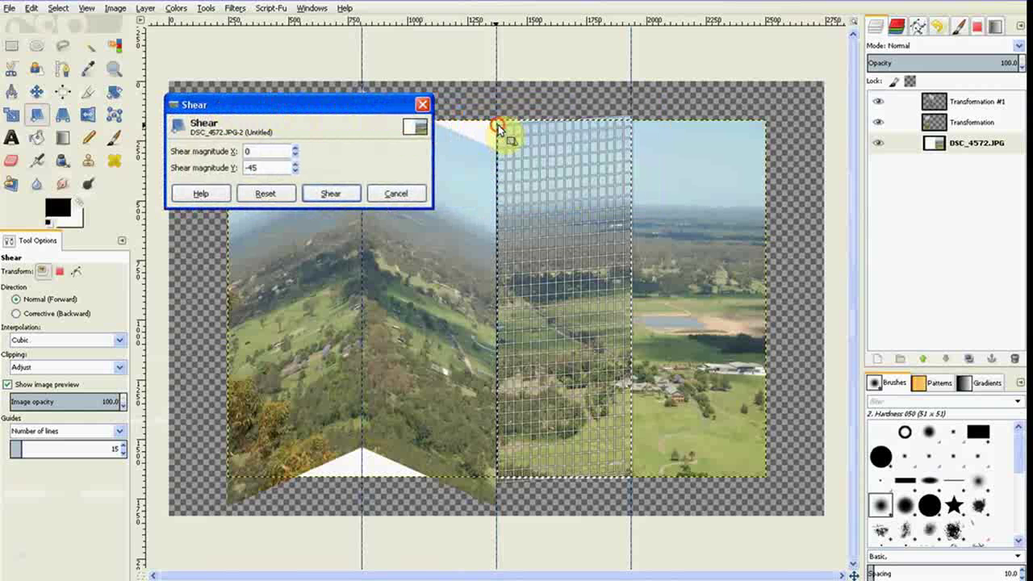
left_click_drag(498, 127, 502, 183)
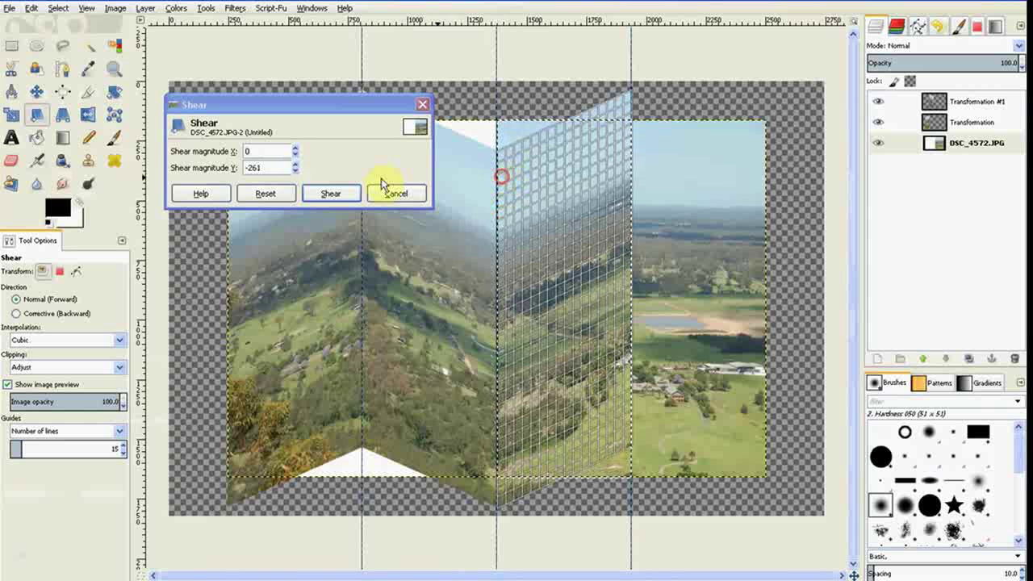
Set the shear to -250, apply it, and make it layer Transformation #2.
left_click(296, 171)
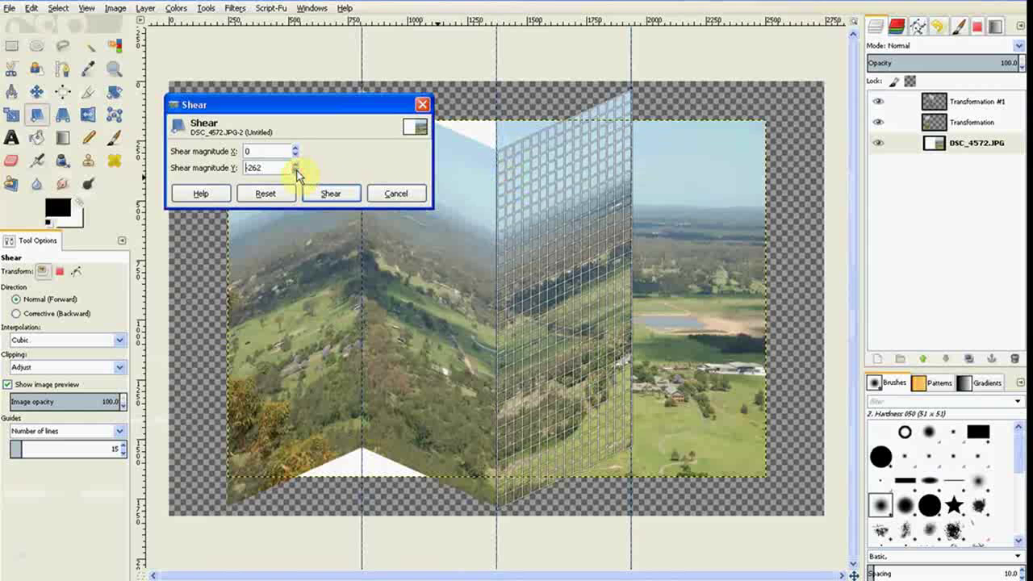
left_click(295, 172)
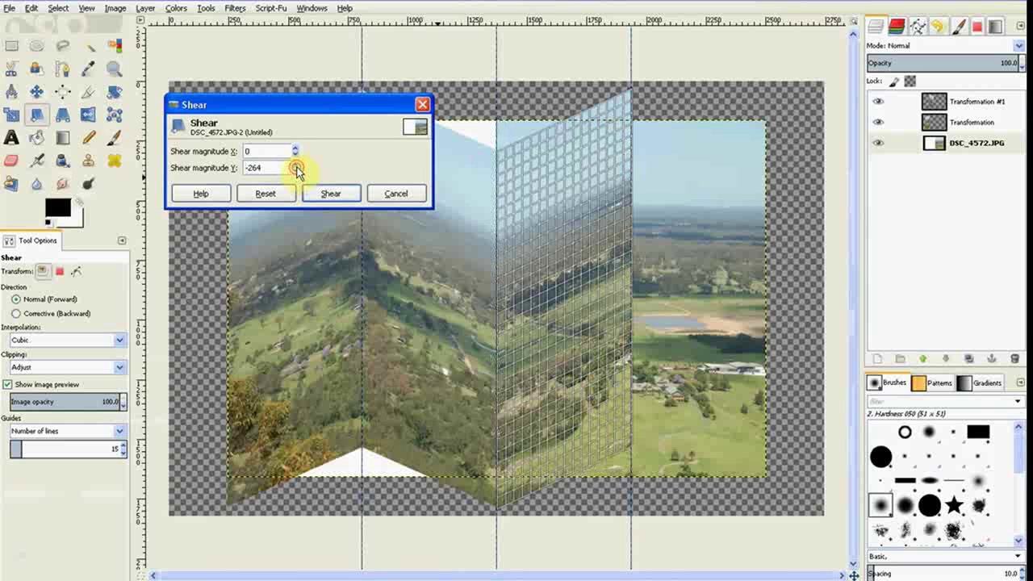
left_click(295, 165)
left_click(295, 165)
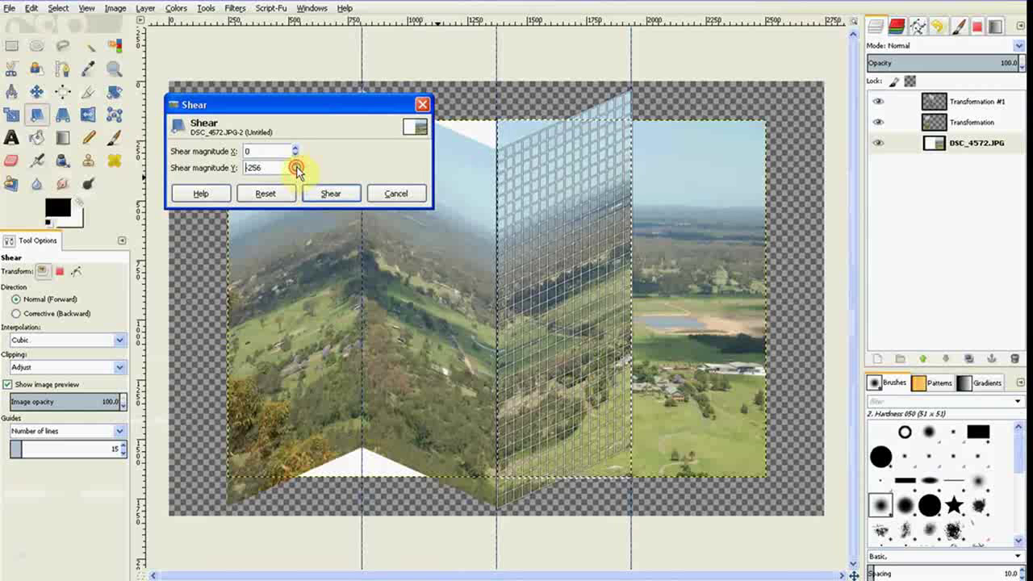
left_click(295, 165)
left_click(295, 165)
left_click(295, 166)
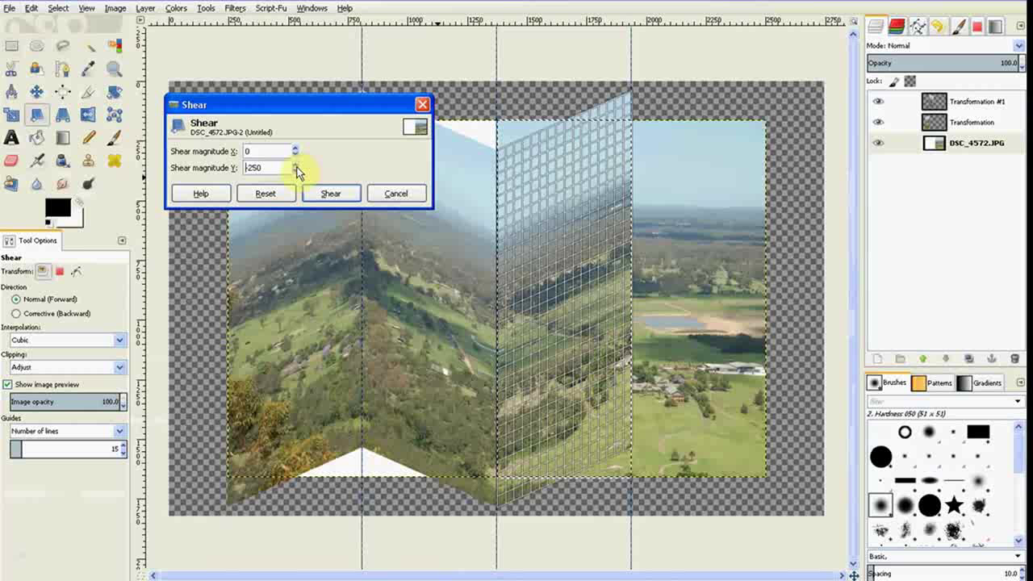
left_click(332, 196)
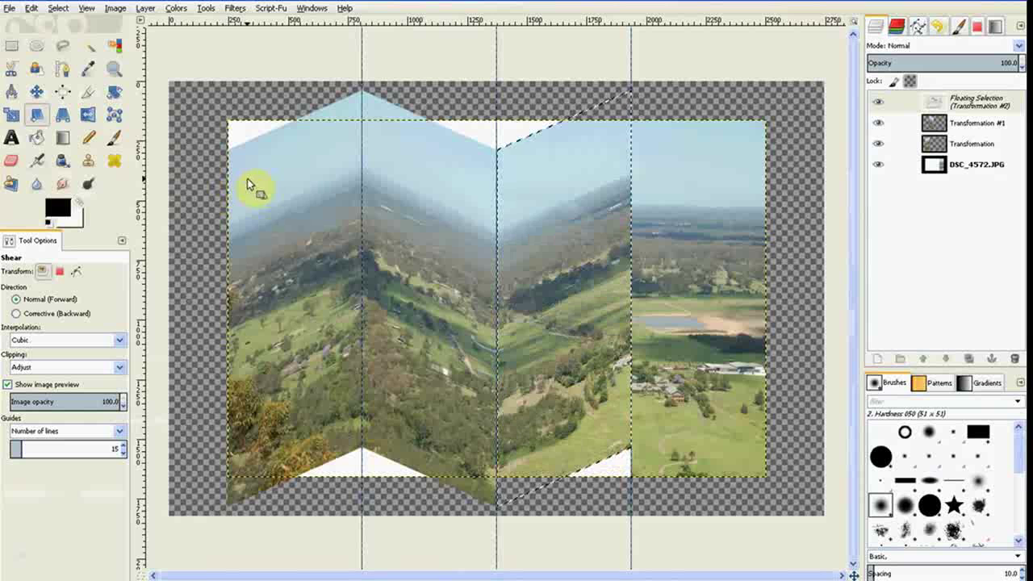
left_click(881, 359)
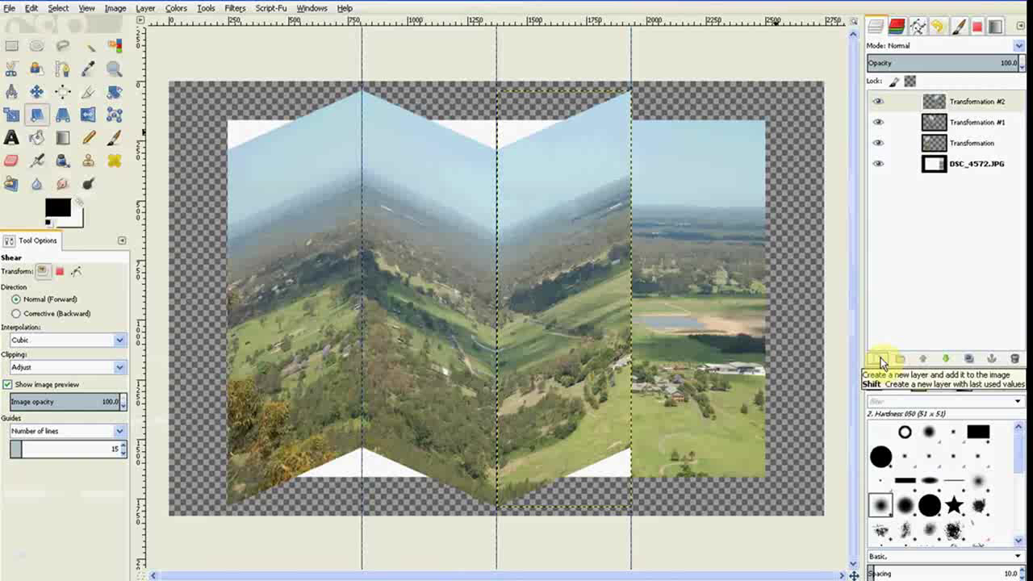
left_click(937, 170)
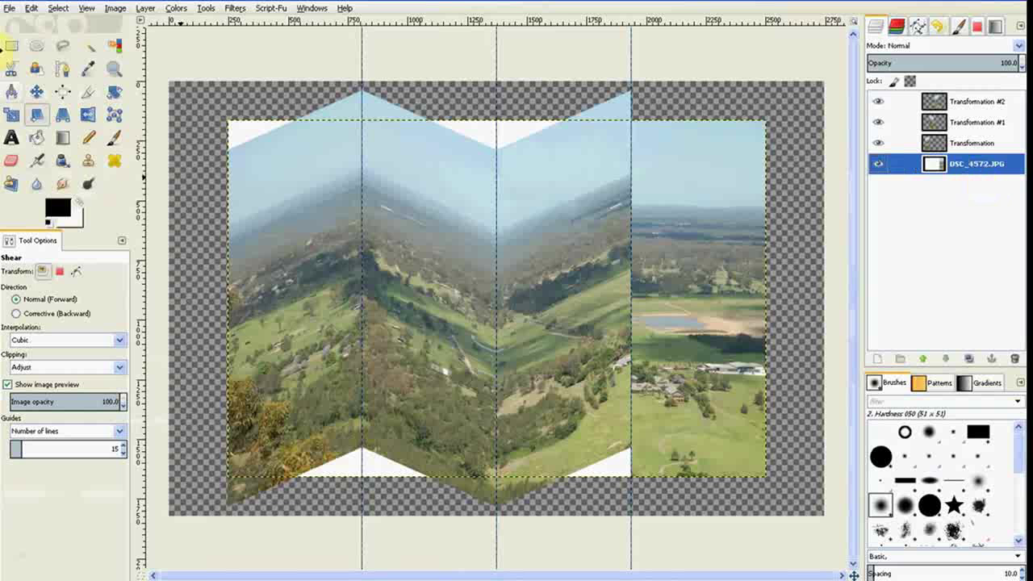
Select the rightmost panel and drag it into a vertical shear.
left_click(12, 46)
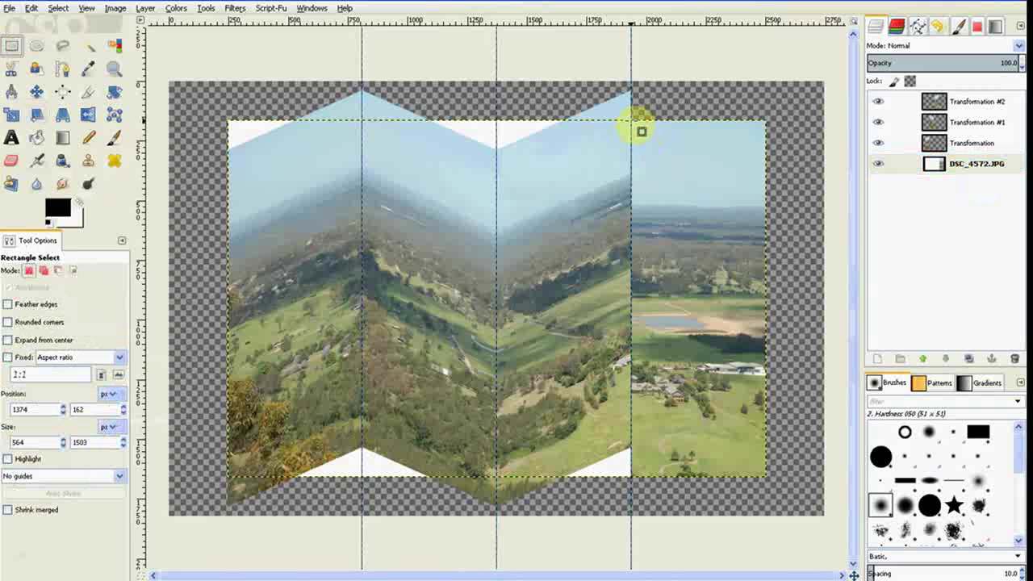
left_click_drag(641, 131, 766, 478)
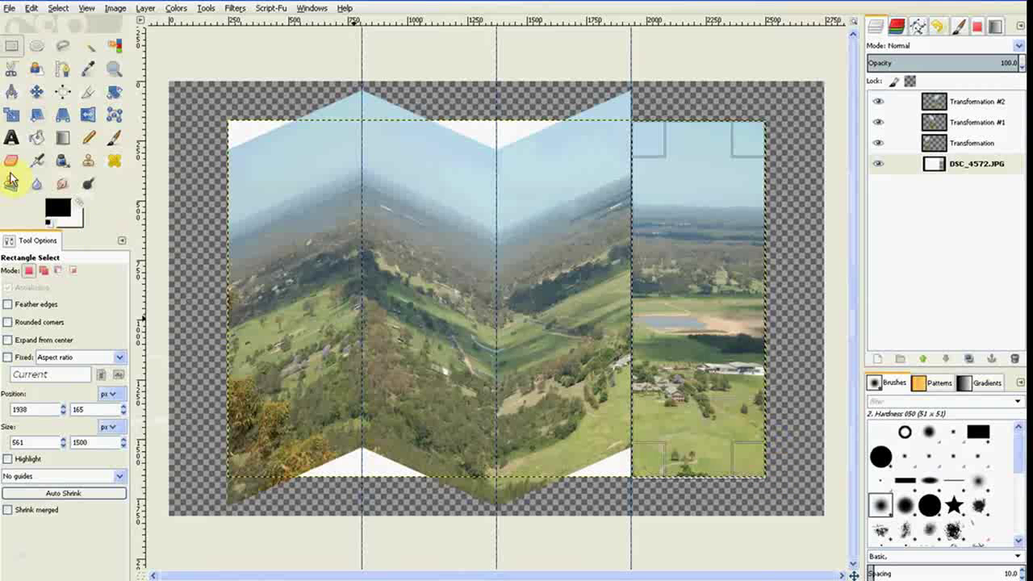
left_click(36, 115)
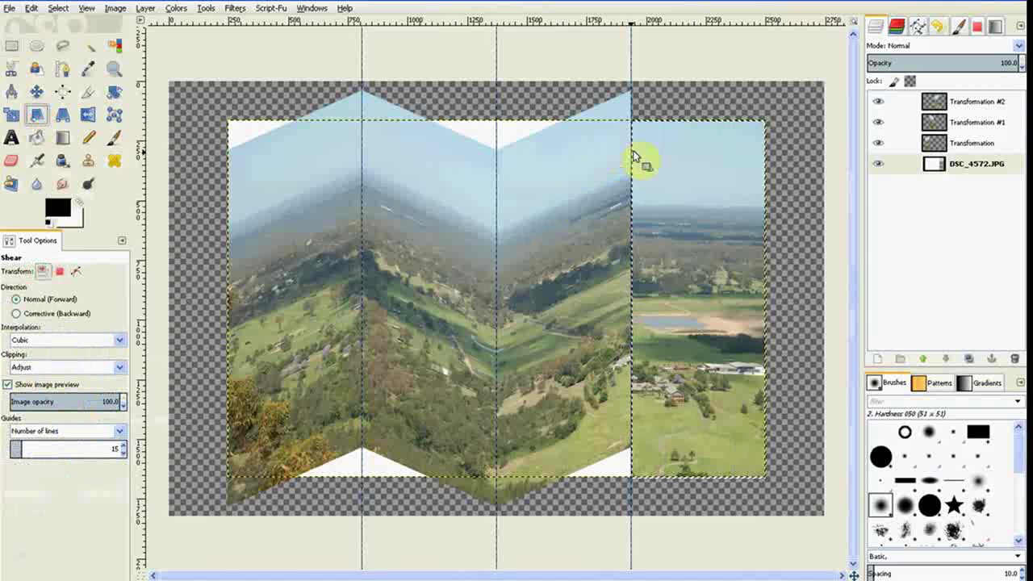
left_click_drag(634, 156, 638, 100)
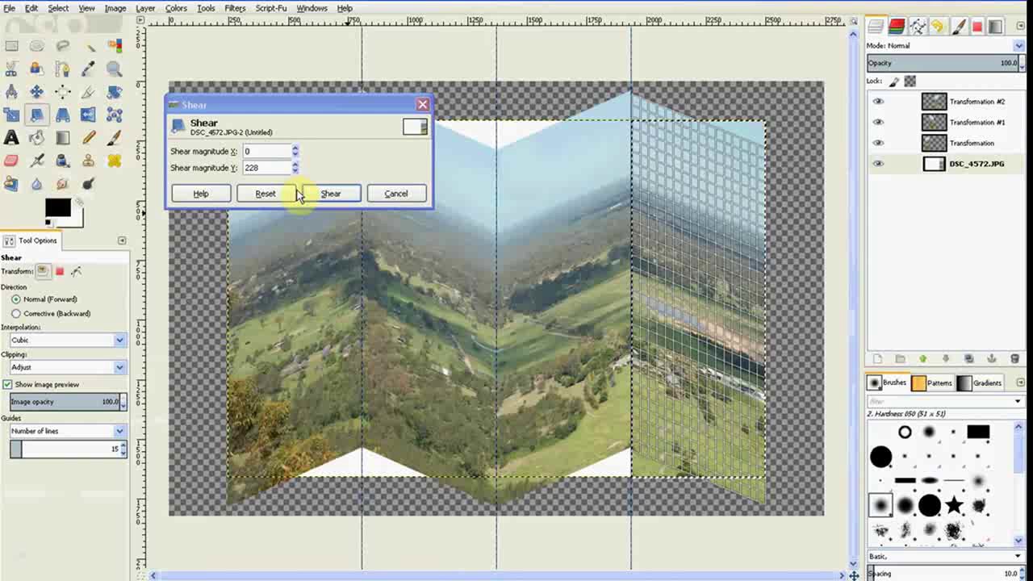
Set the shear to 250, apply it, and make it layer Transformation #3.
left_click(296, 164)
left_click(295, 164)
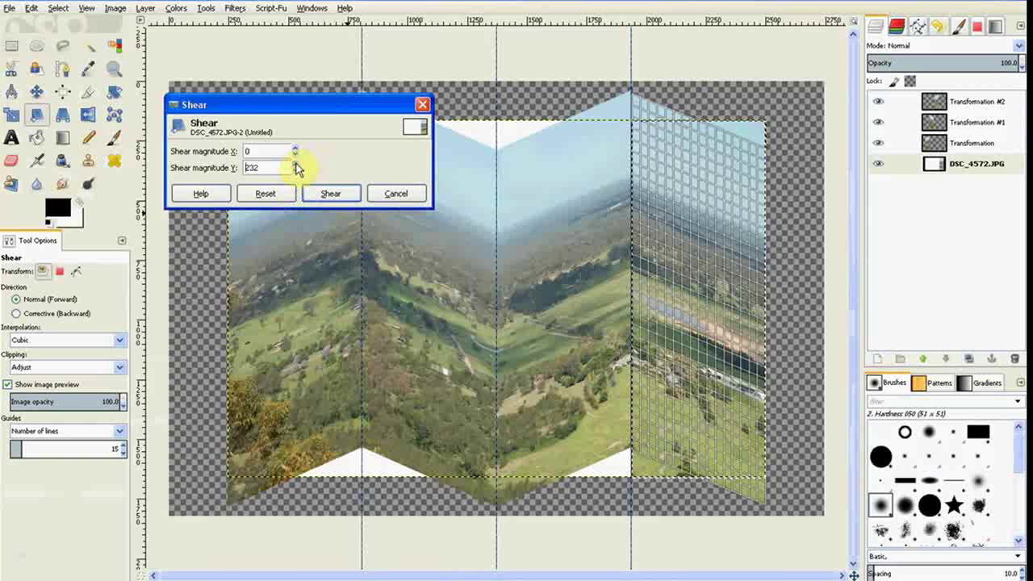
left_click(295, 164)
left_click(295, 165)
left_click(295, 165)
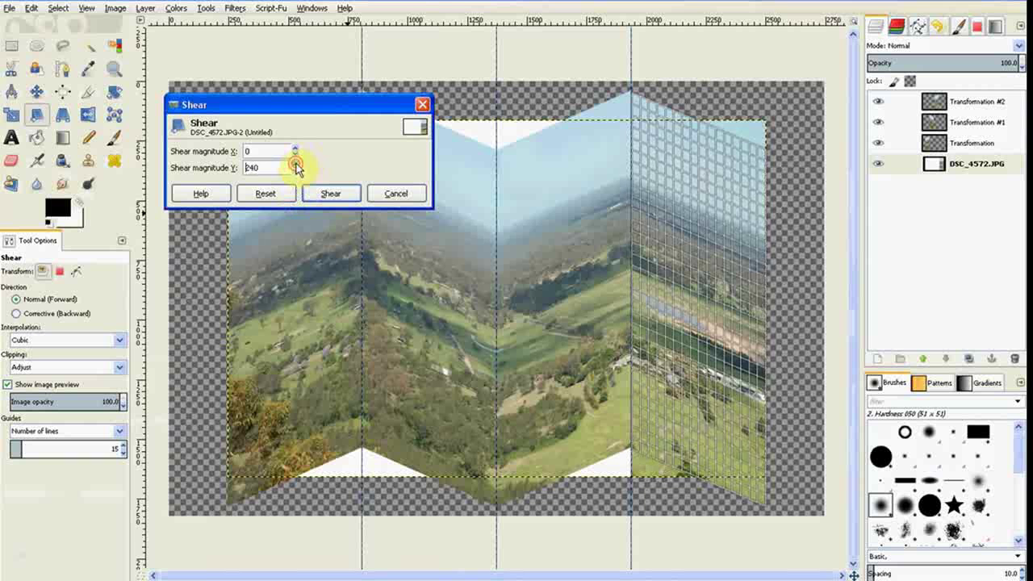
left_click(295, 165)
left_click(295, 165)
left_click(295, 165)
left_click(295, 164)
left_click(295, 164)
left_click(296, 164)
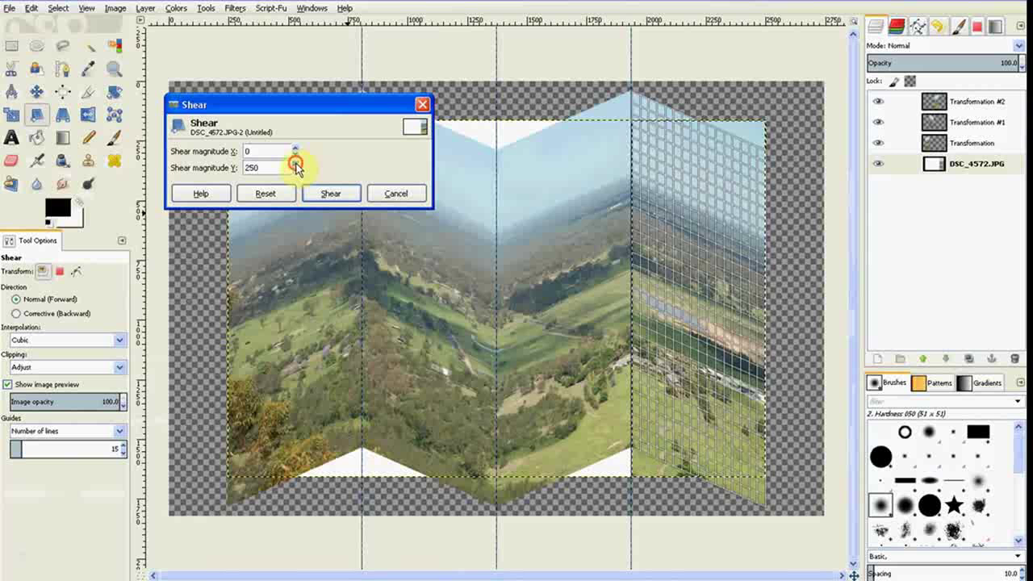
left_click(295, 165)
left_click(295, 165)
left_click(296, 164)
left_click(295, 165)
left_click(296, 171)
left_click(296, 171)
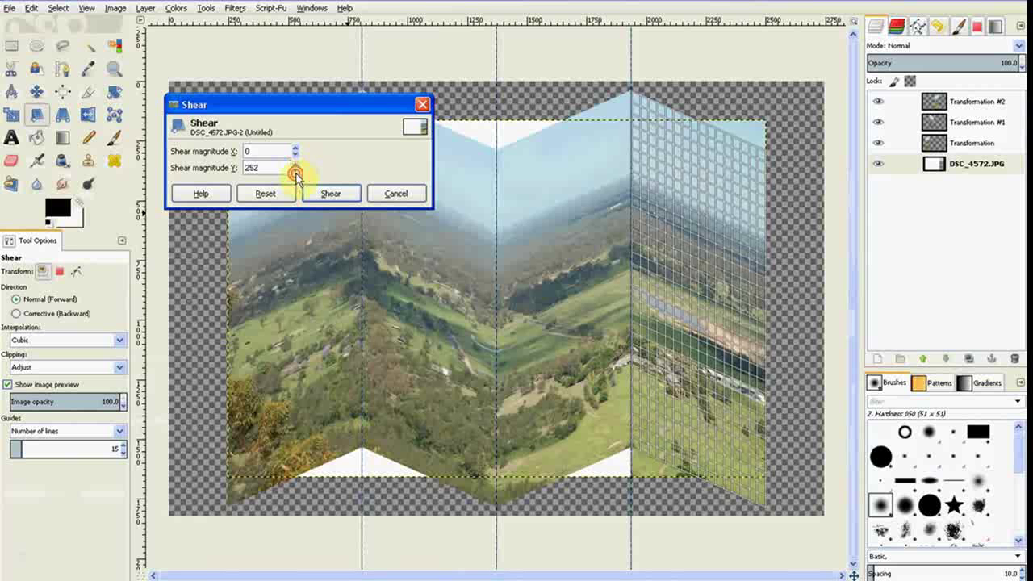
left_click(295, 171)
left_click(295, 171)
left_click(333, 195)
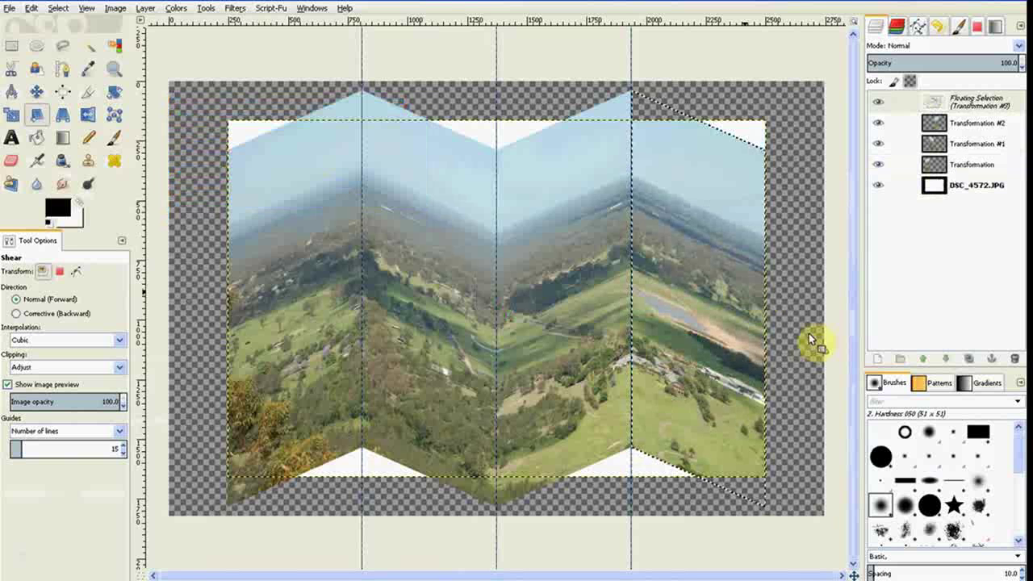
left_click(876, 363)
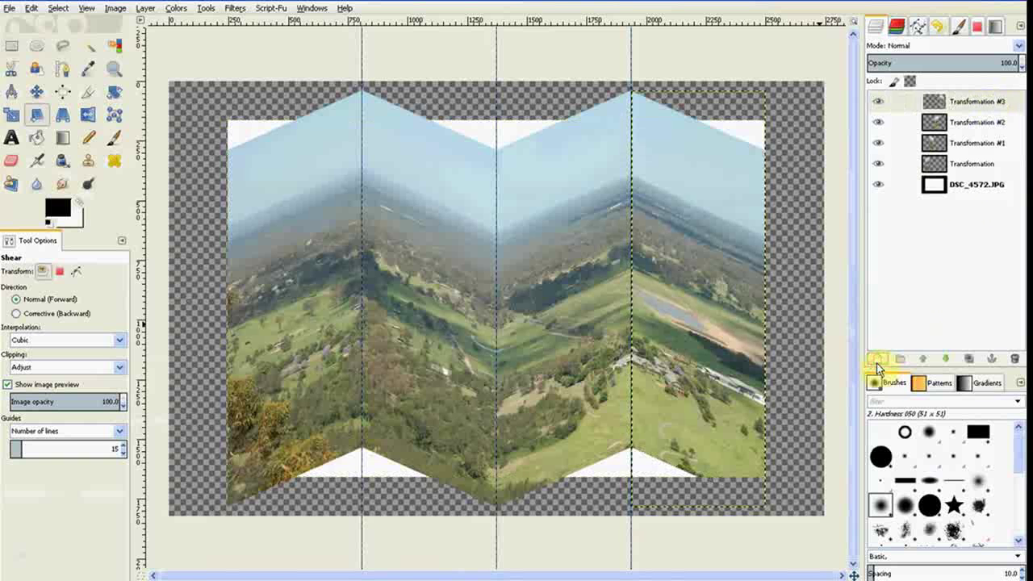
Delete the DSC_4572.JPG layer and select the leftmost panel's Transformation layer.
left_click_drag(932, 189, 1016, 361)
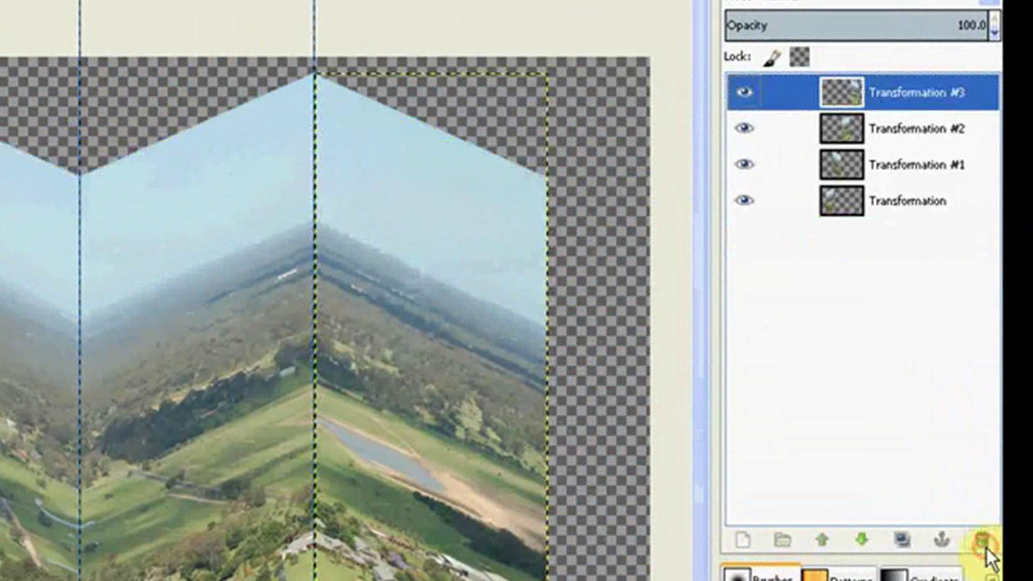
left_click(848, 204)
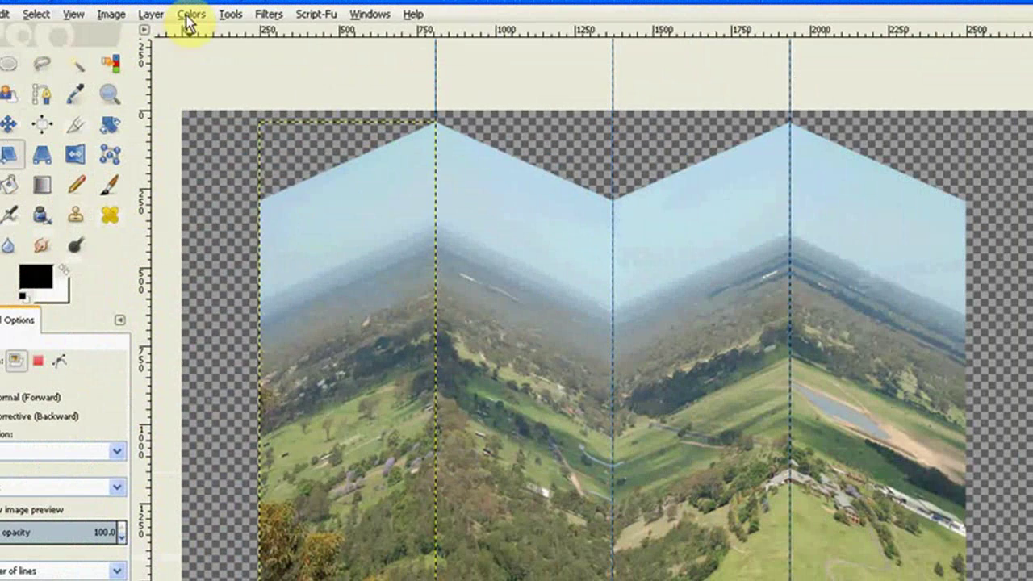
Lower the Transformation layer's brightness to -80 with Brightness-Contrast.
left_click(191, 16)
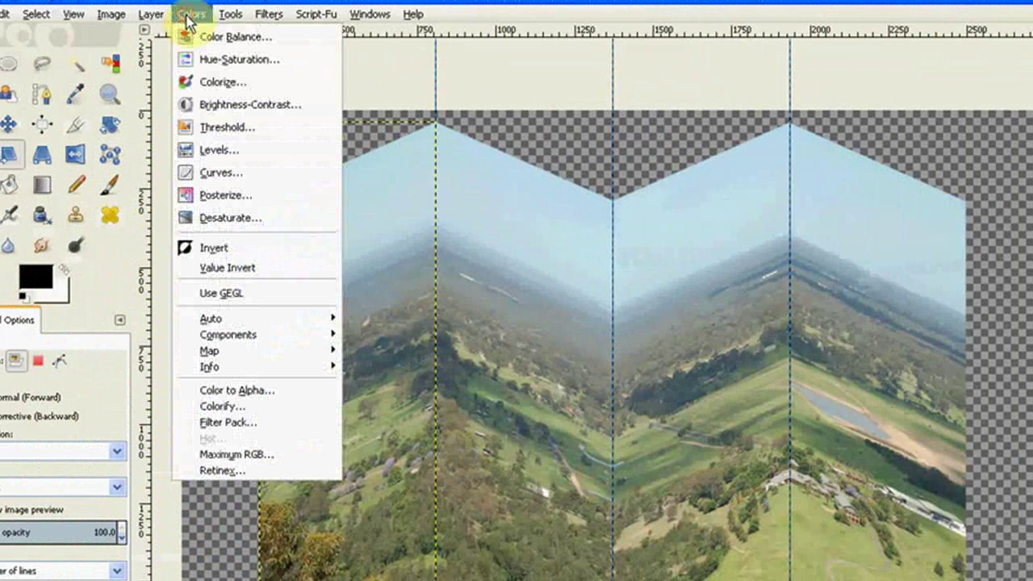
left_click(216, 110)
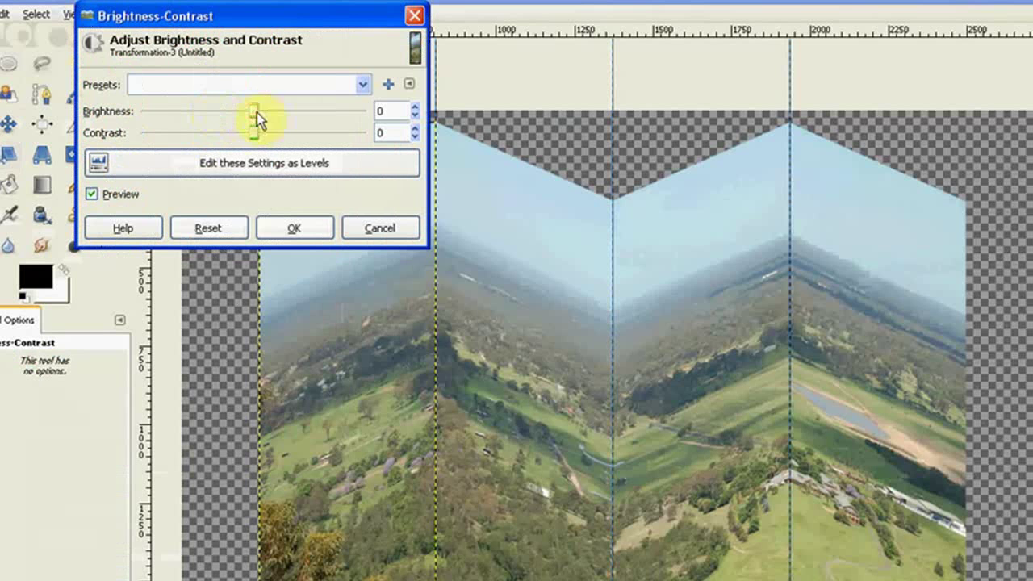
left_click_drag(252, 112, 183, 116)
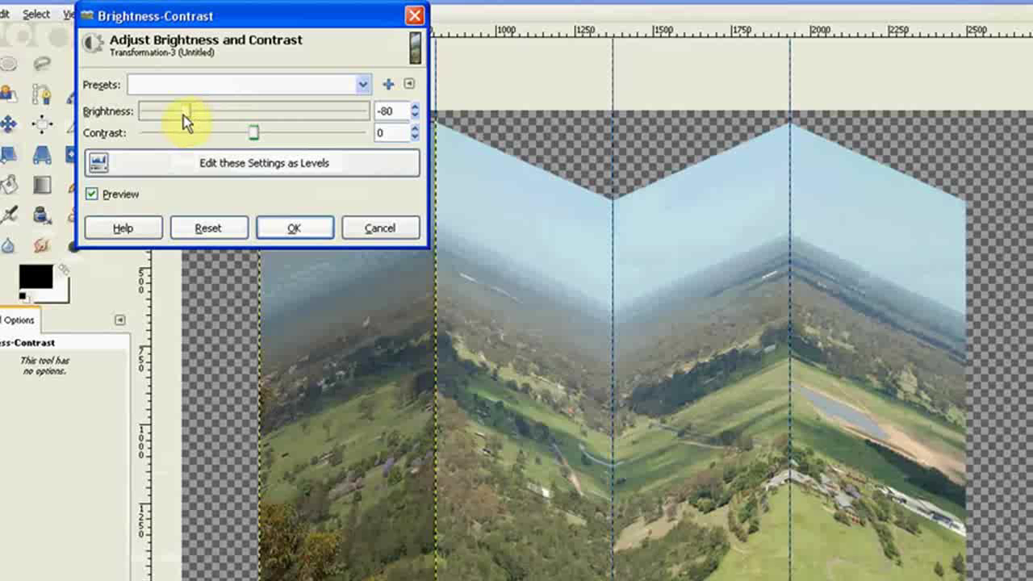
left_click(300, 231)
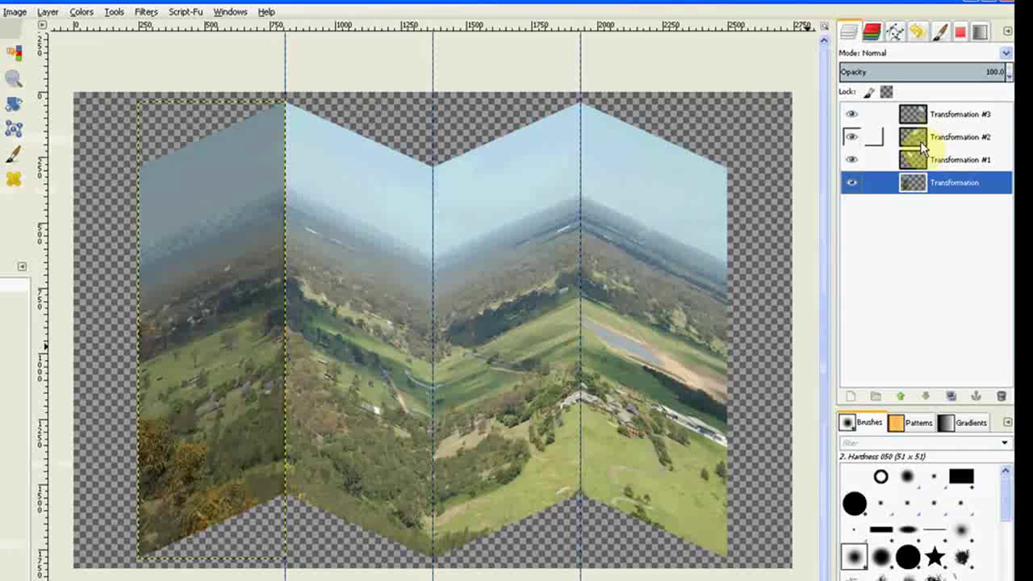
Select the Transformation #2 layer and lower its brightness to -80.
left_click(923, 144)
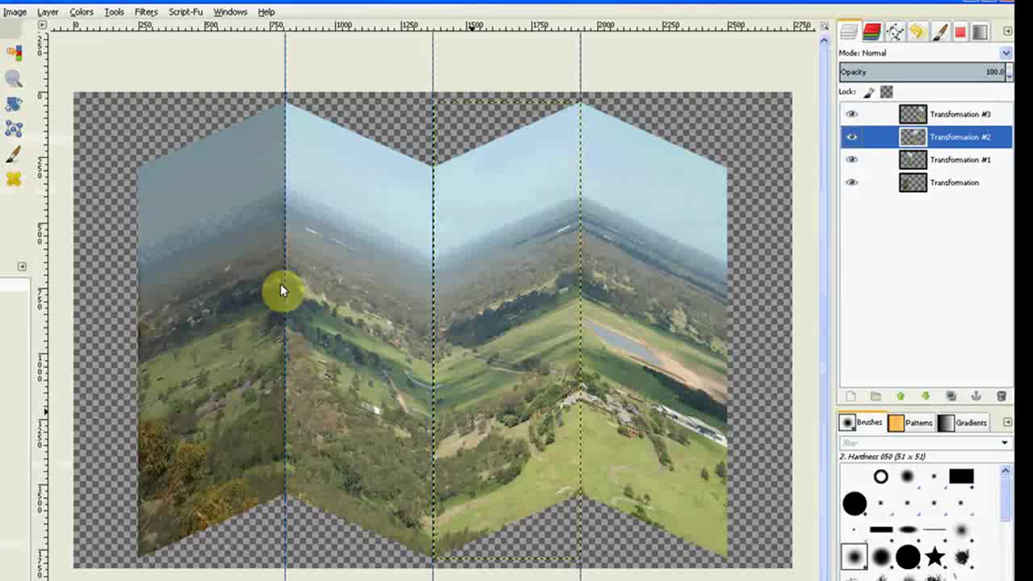
left_click(84, 12)
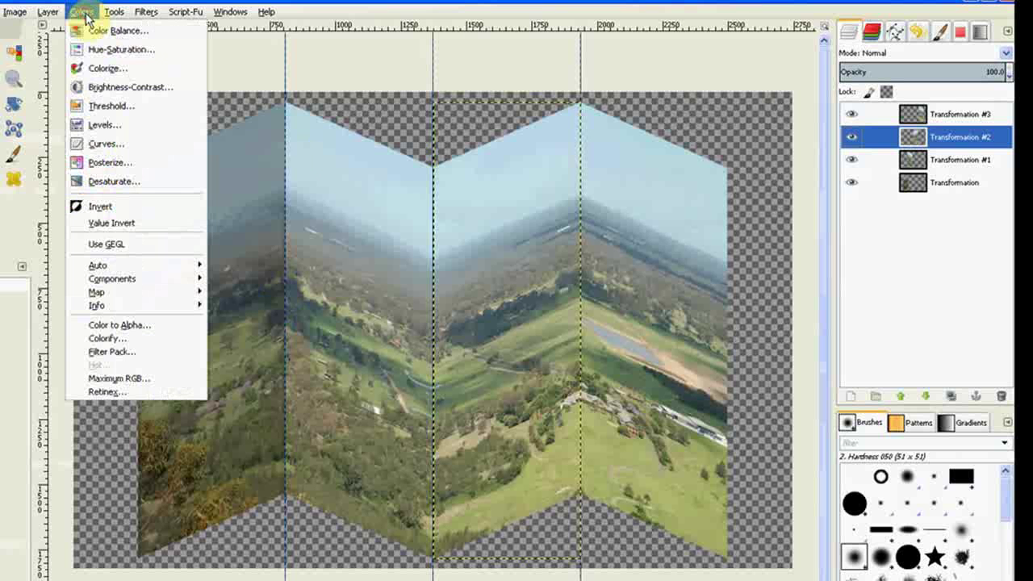
left_click(105, 88)
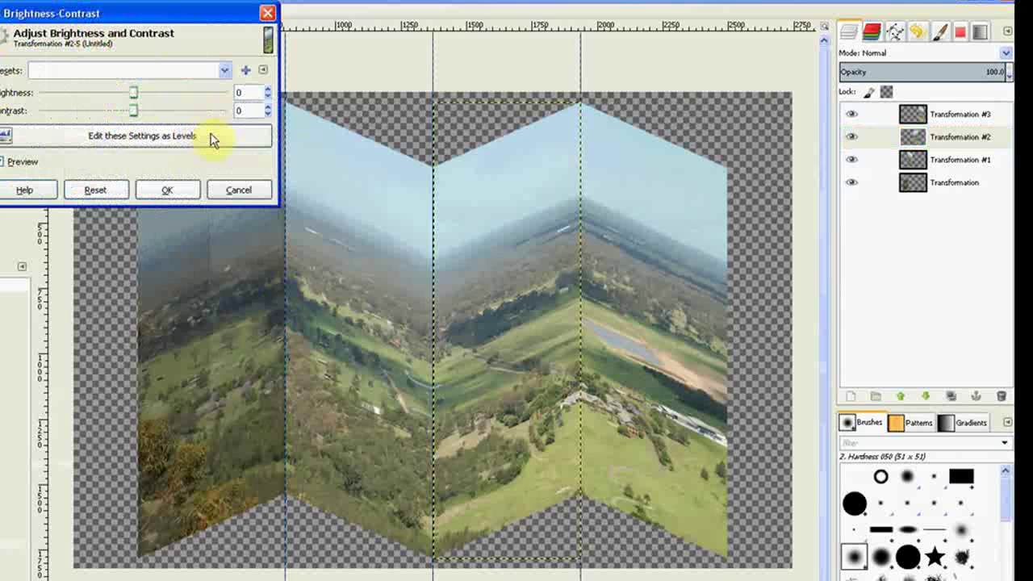
left_click_drag(135, 94, 78, 100)
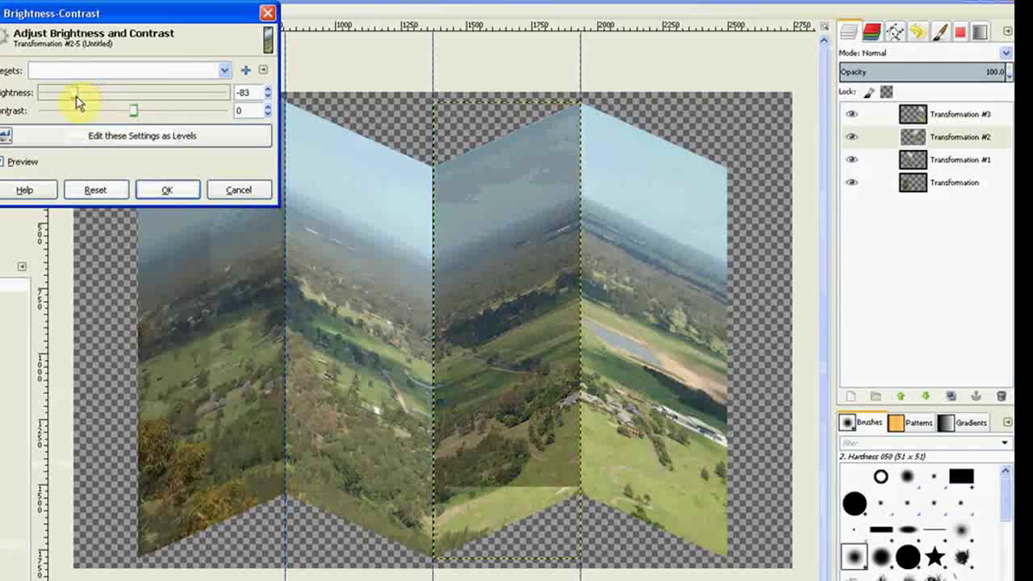
left_click(267, 98)
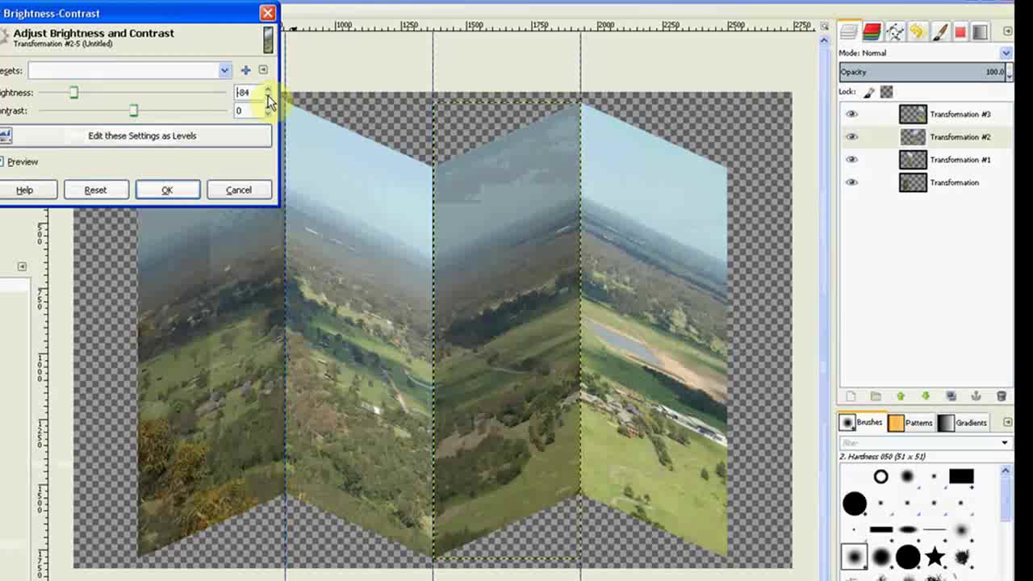
left_click(268, 98)
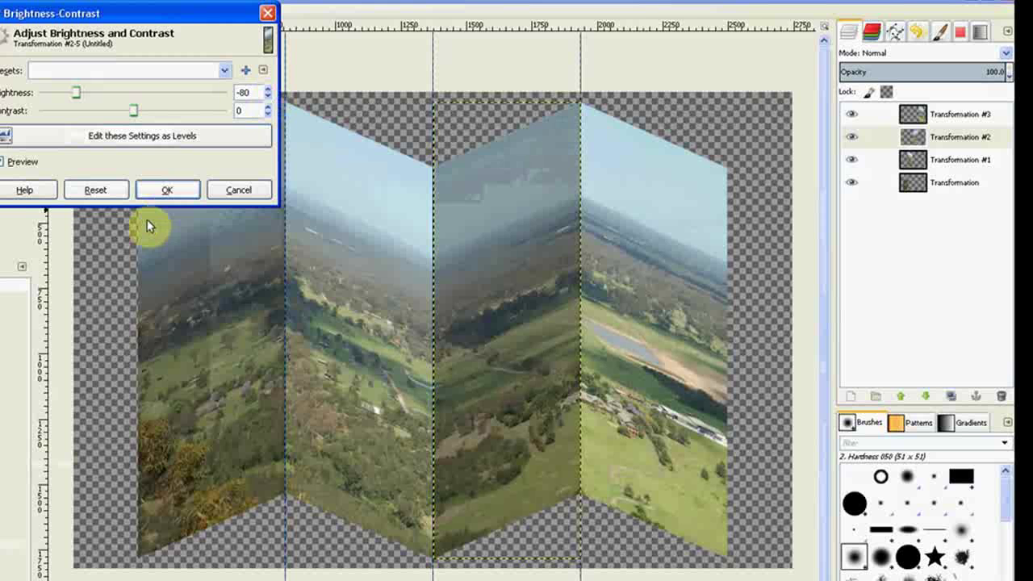
left_click(177, 196)
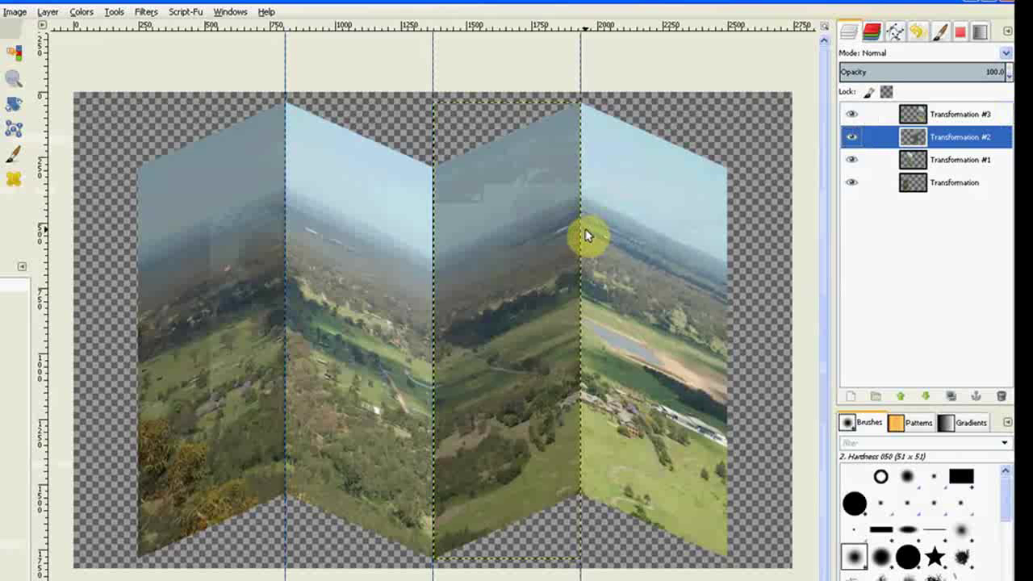
Merge the visible panel layers into one, keeping 'Expanded as necessary'.
right_click(915, 116)
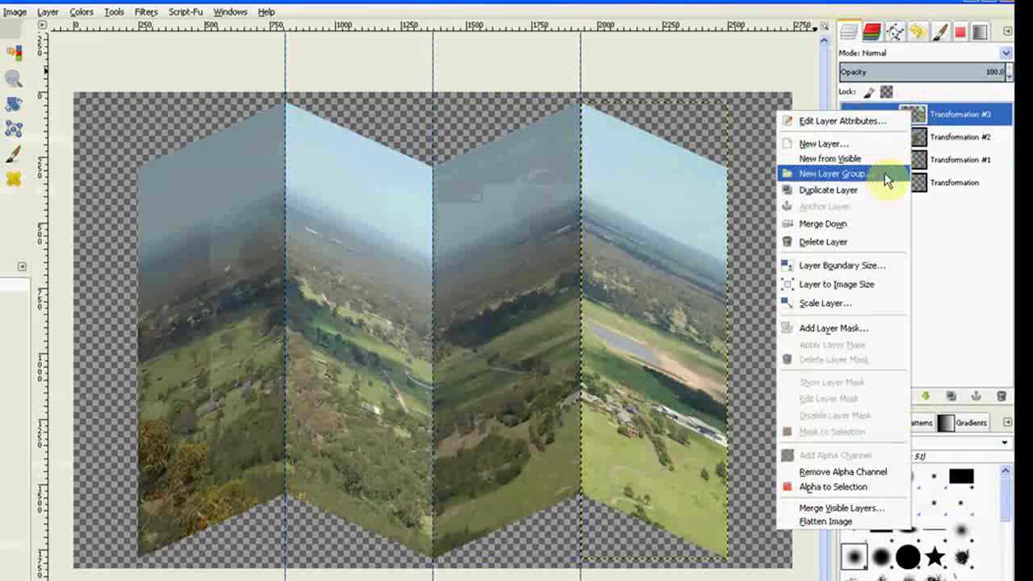
left_click(872, 509)
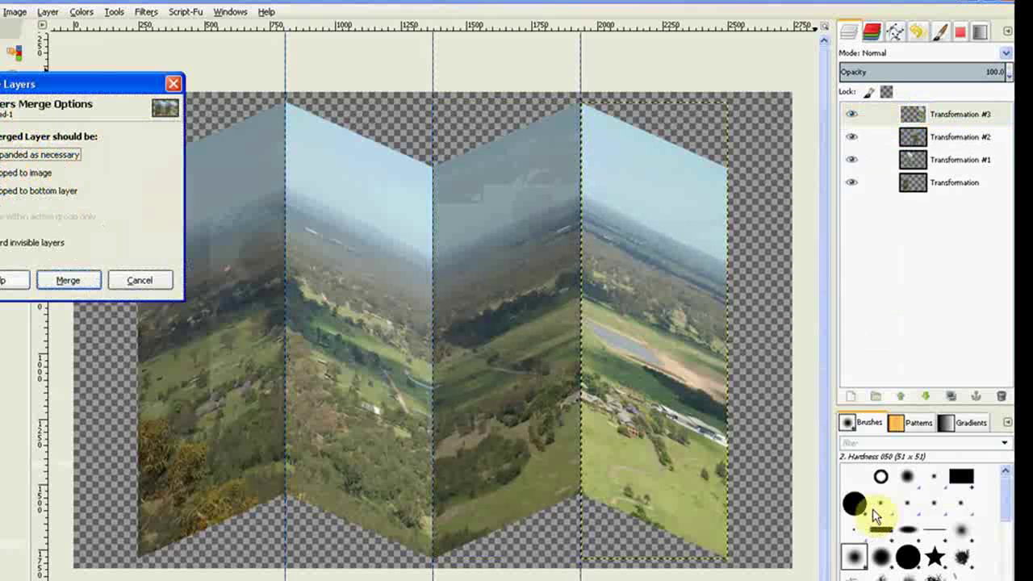
left_click(73, 283)
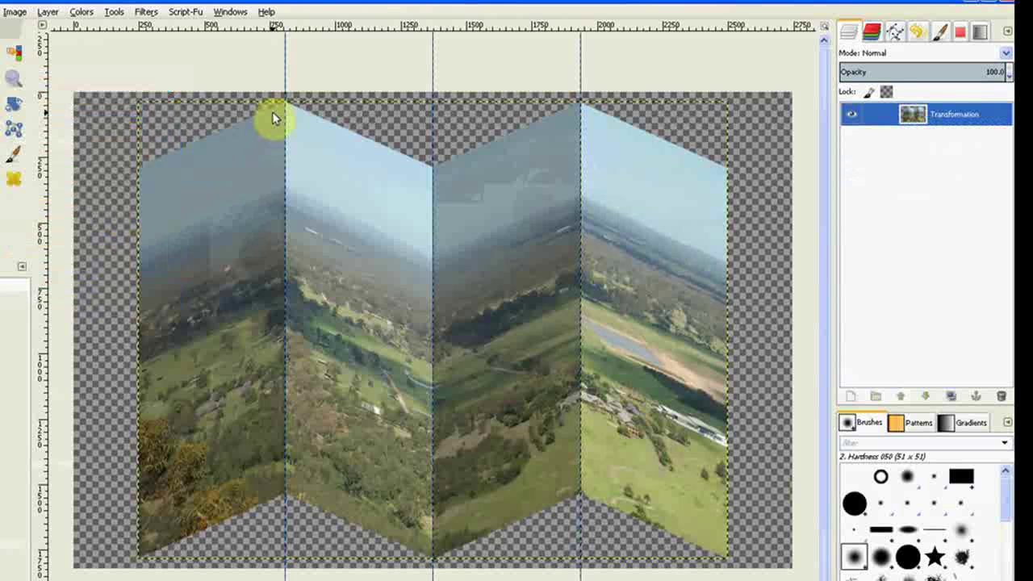
Add a Drop Shadow with offsets X 30 and Y 30, blur radius 15, opacity 80.
left_click(147, 13)
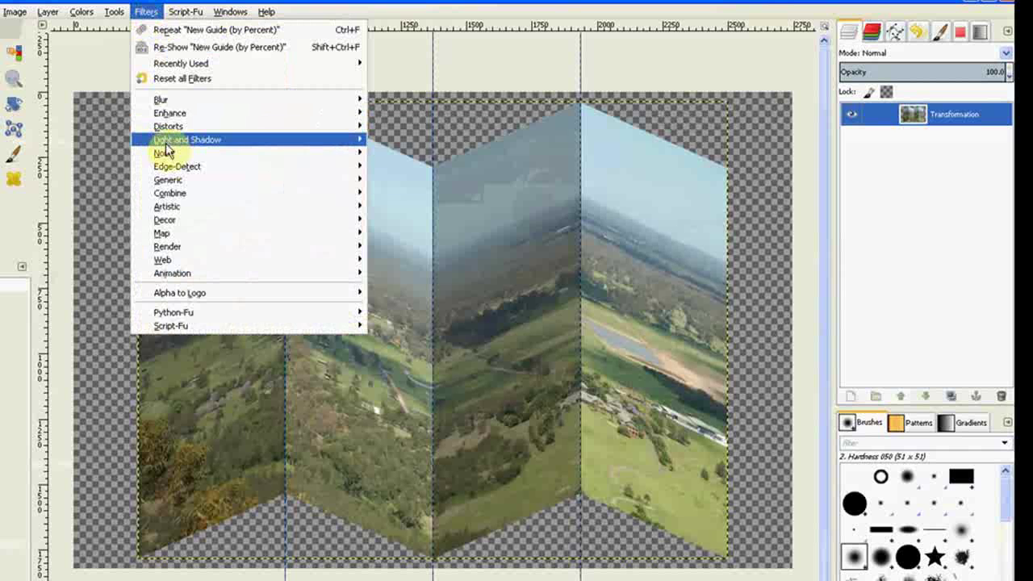
mouse_move(163, 142)
left_click(426, 213)
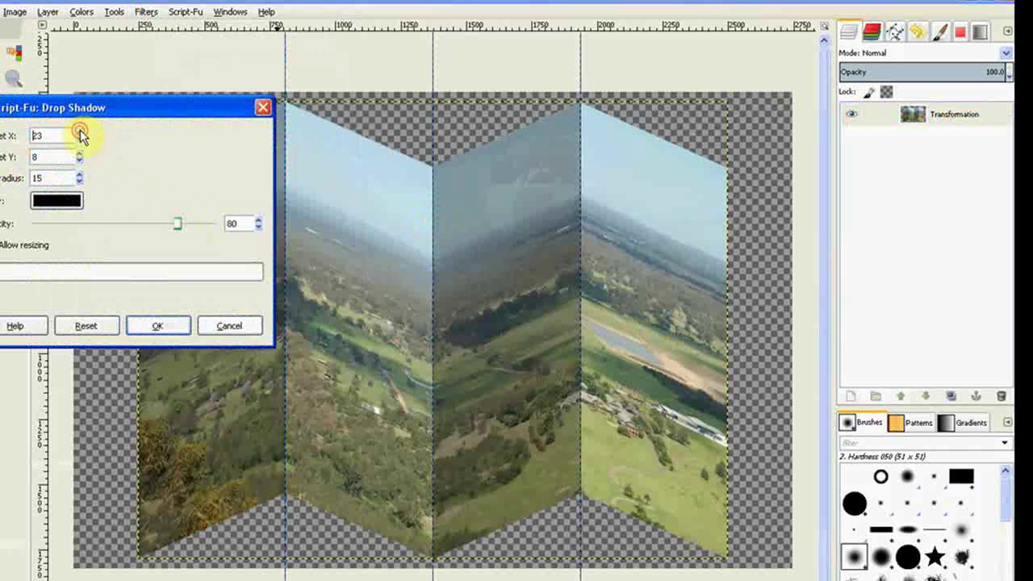
double_click(80, 132)
left_click(80, 132)
left_click(81, 155)
left_click(173, 327)
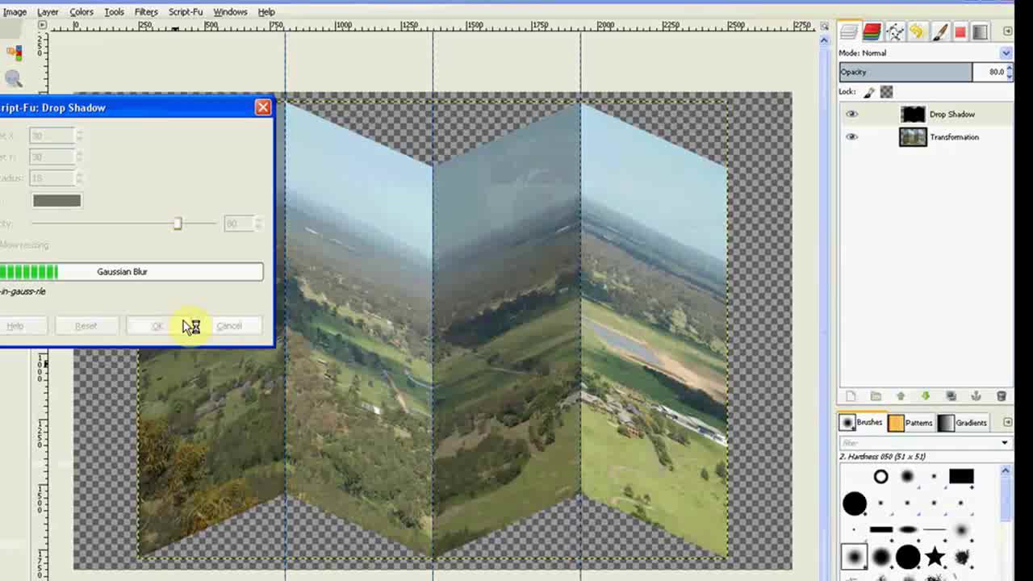
left_click(263, 109)
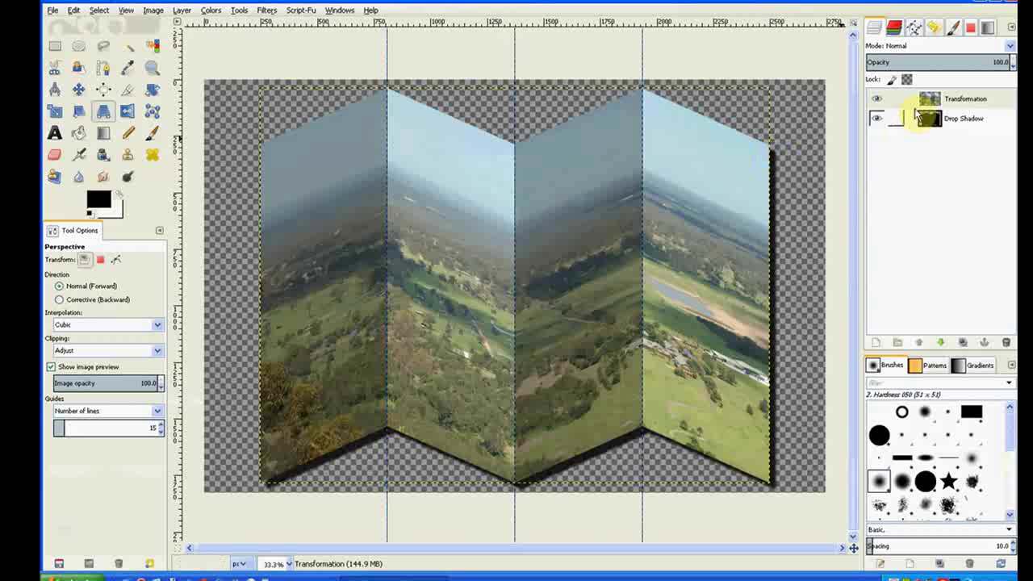
Merge the Transformation layer down into Drop Shadow and select the merged layer.
right_click(948, 106)
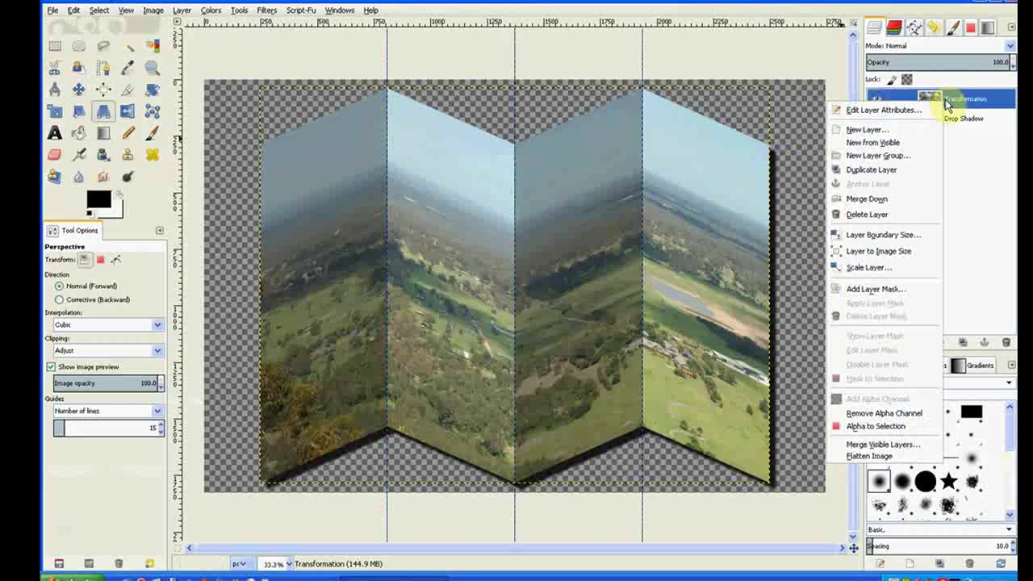
left_click(920, 202)
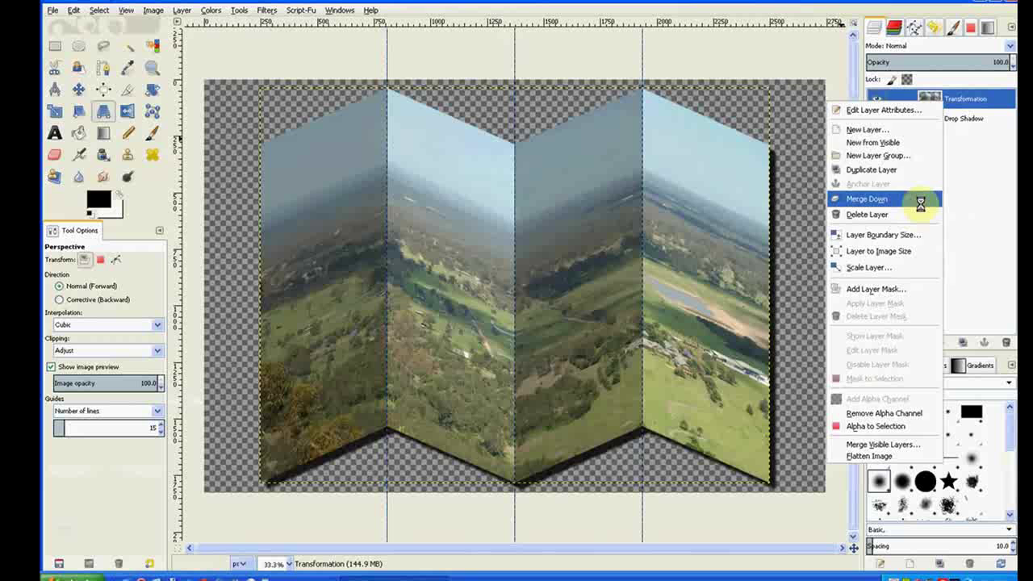
left_click(927, 99)
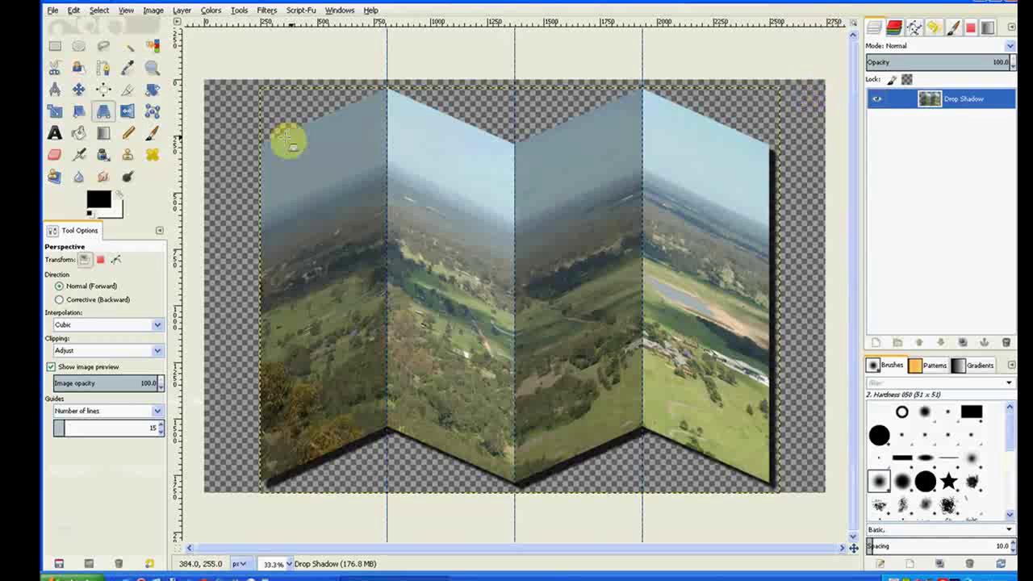
Apply a perspective transform pulling the map's top corners inward so it tilts back.
left_click(107, 120)
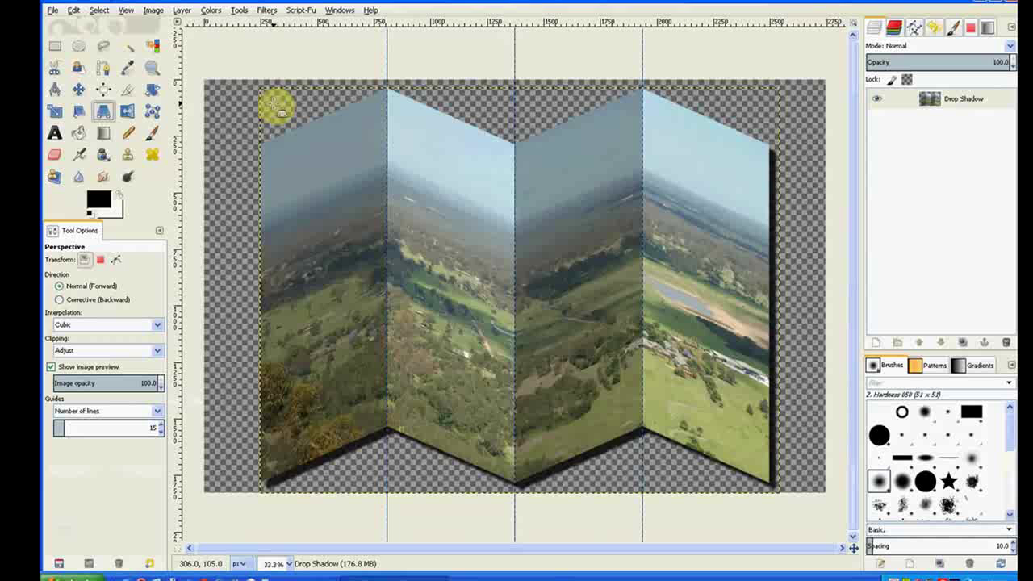
left_click(274, 113)
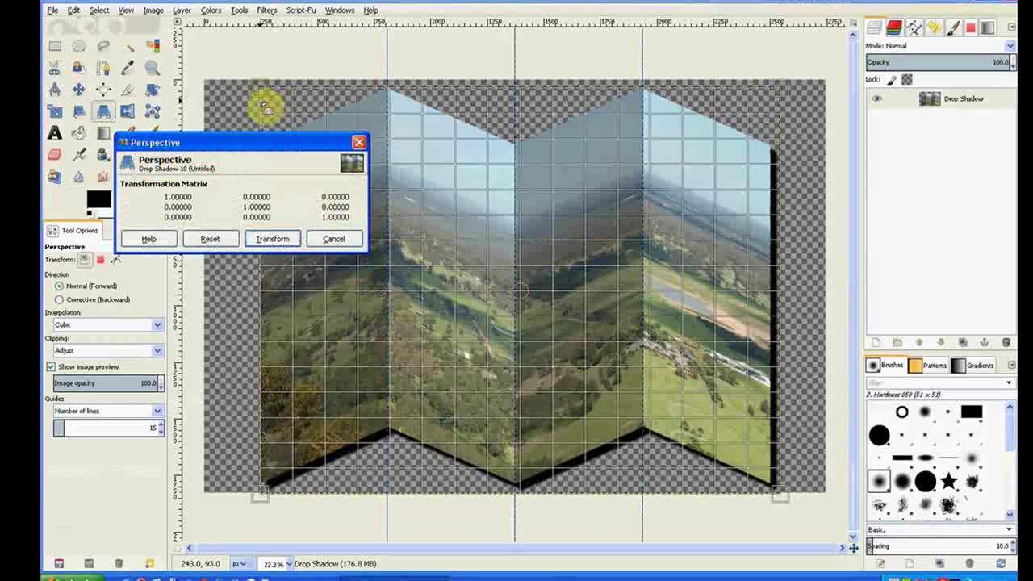
left_click_drag(264, 90, 331, 94)
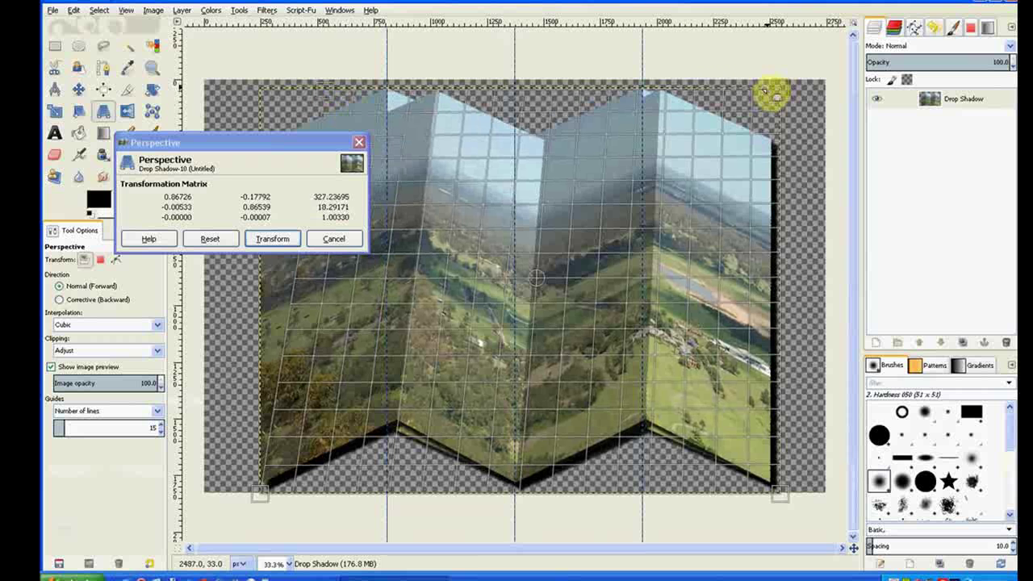
left_click_drag(773, 93, 721, 94)
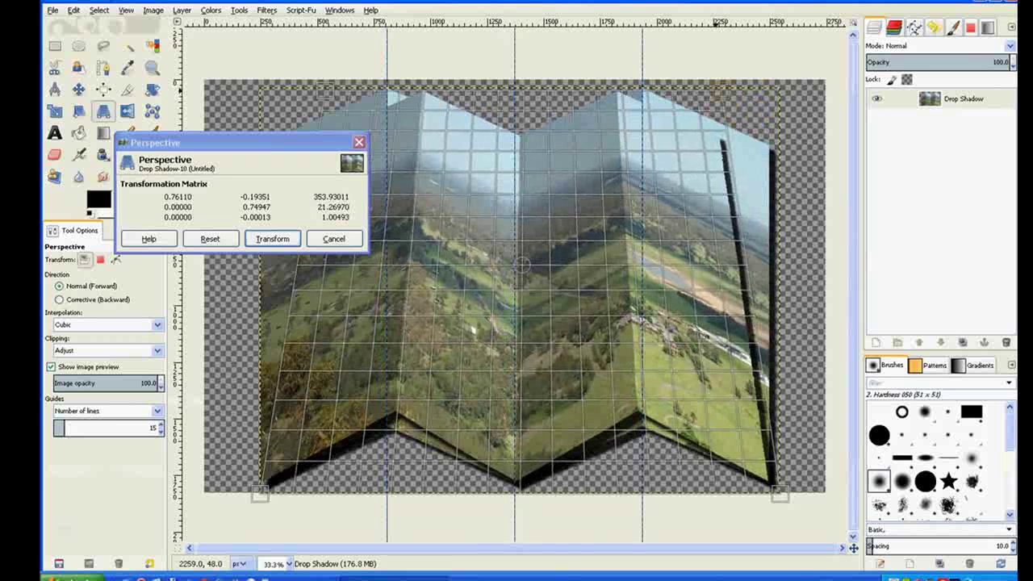
left_click_drag(782, 494, 791, 491)
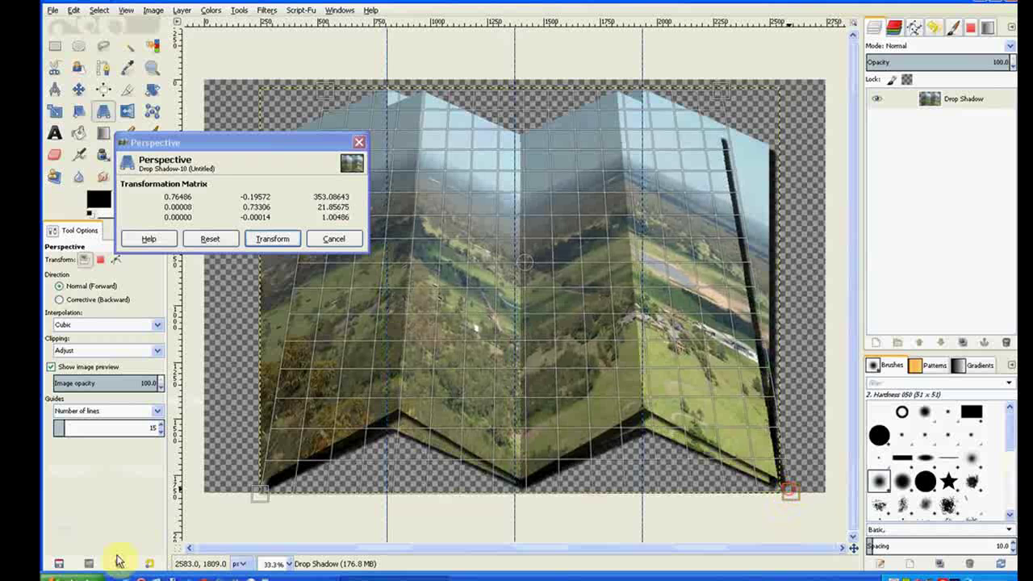
left_click_drag(262, 489, 248, 490)
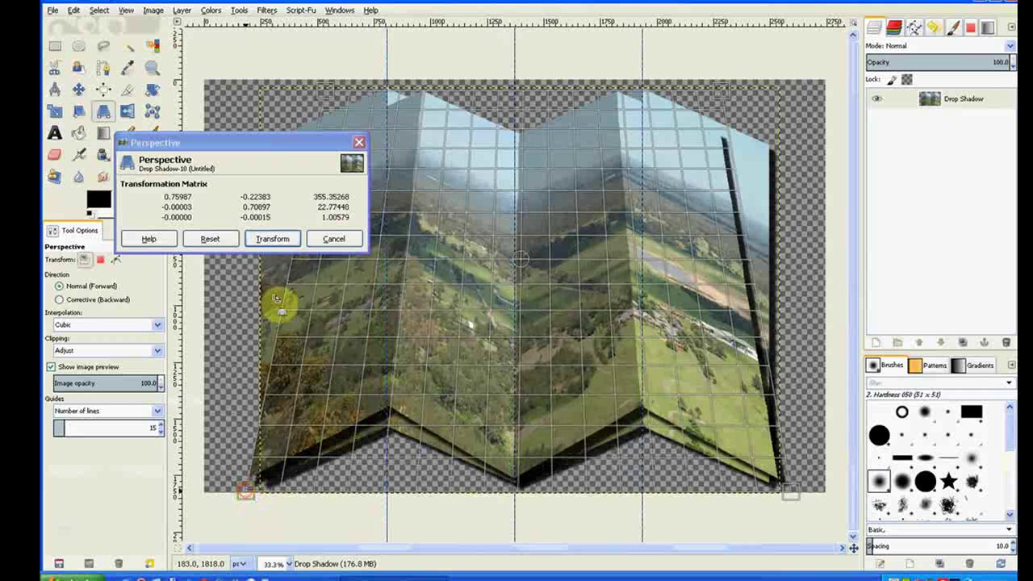
left_click(272, 238)
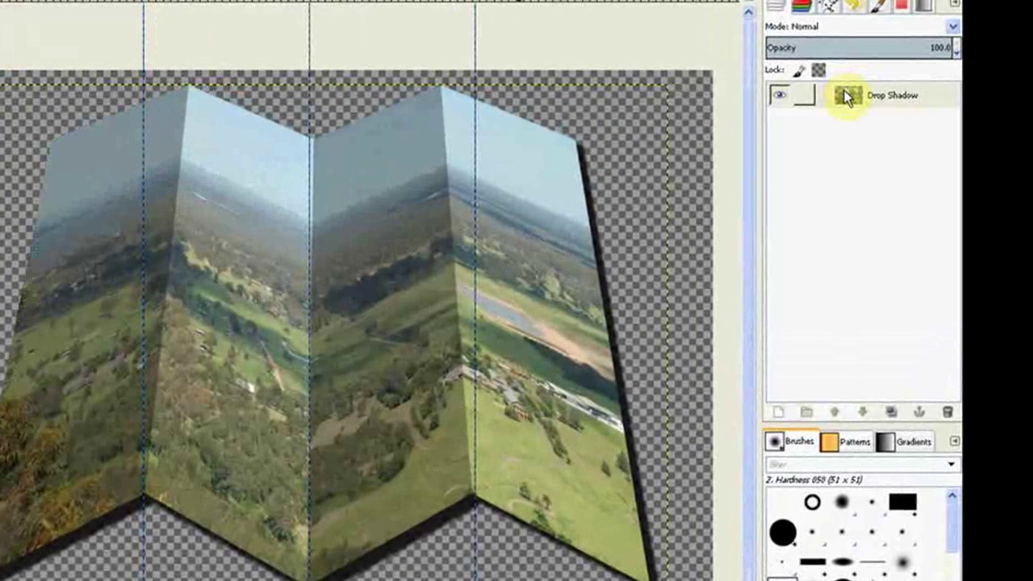
Set the Drop Shadow layer to image size, then remove all guides.
right_click(847, 97)
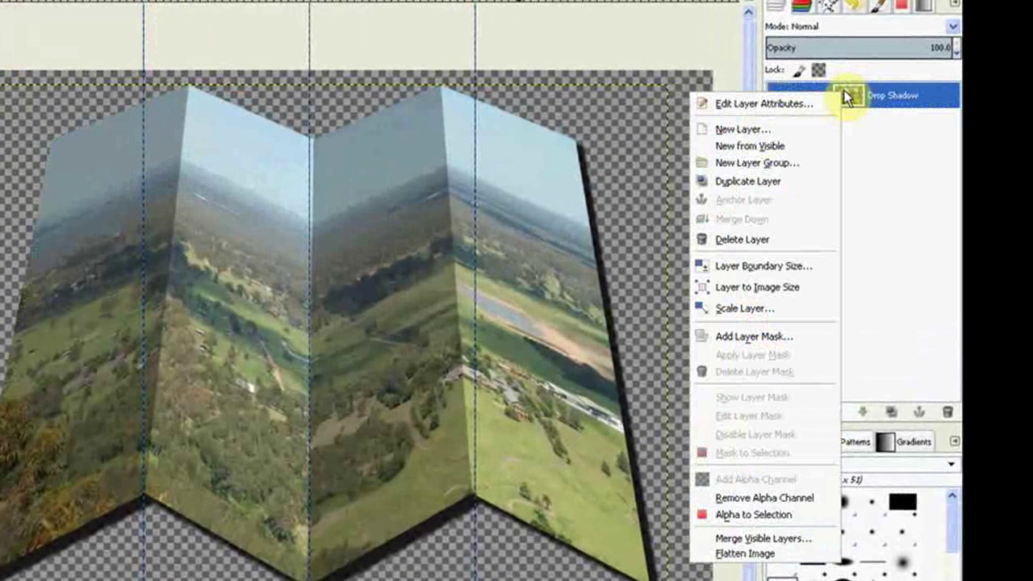
left_click(810, 295)
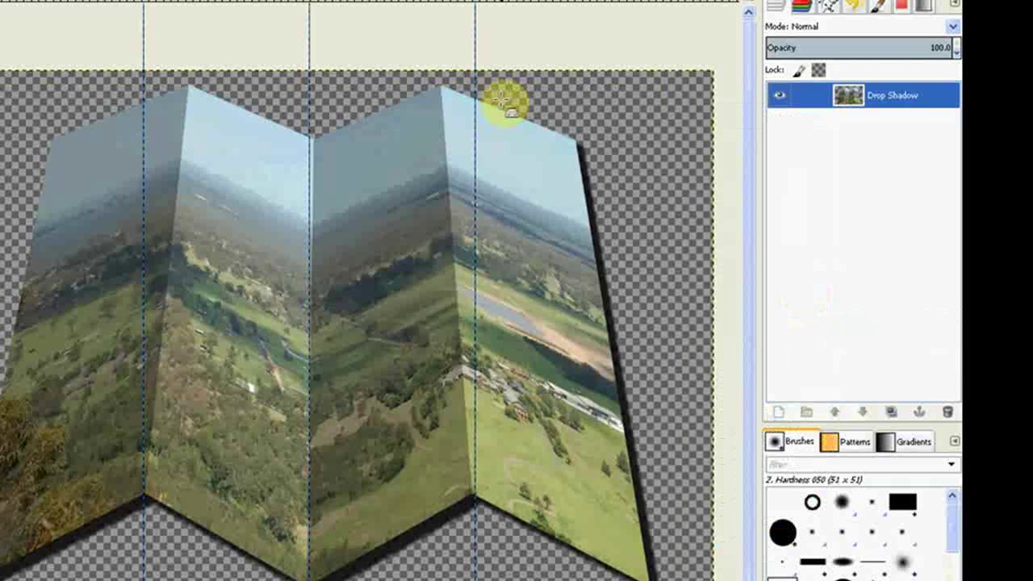
left_click(143, 30)
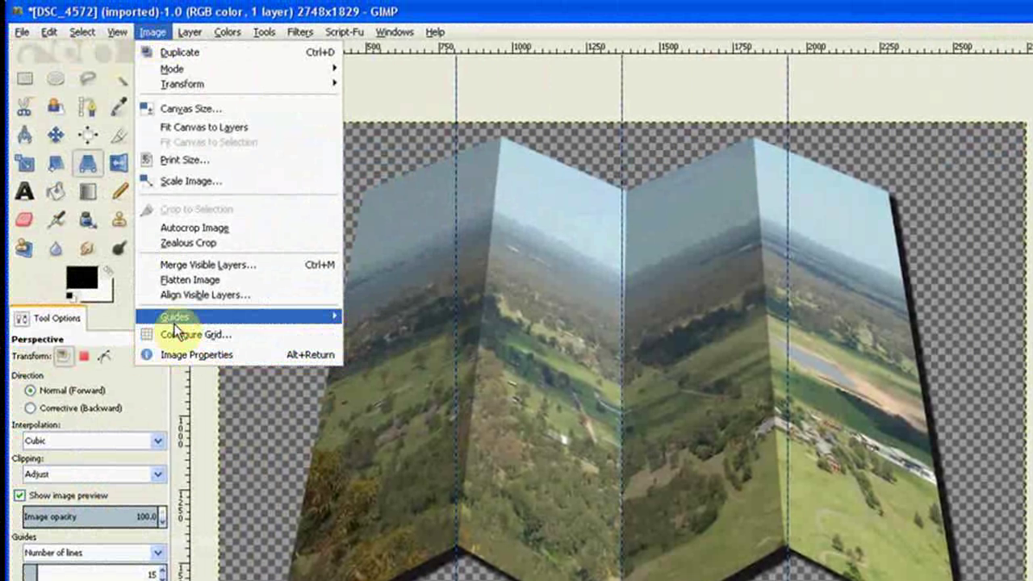
mouse_move(173, 323)
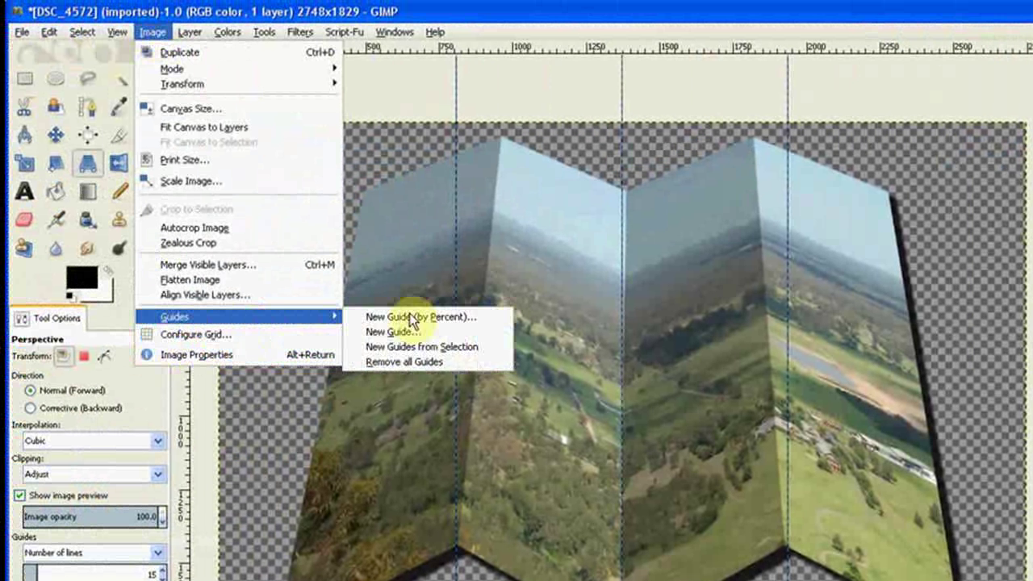
left_click(471, 369)
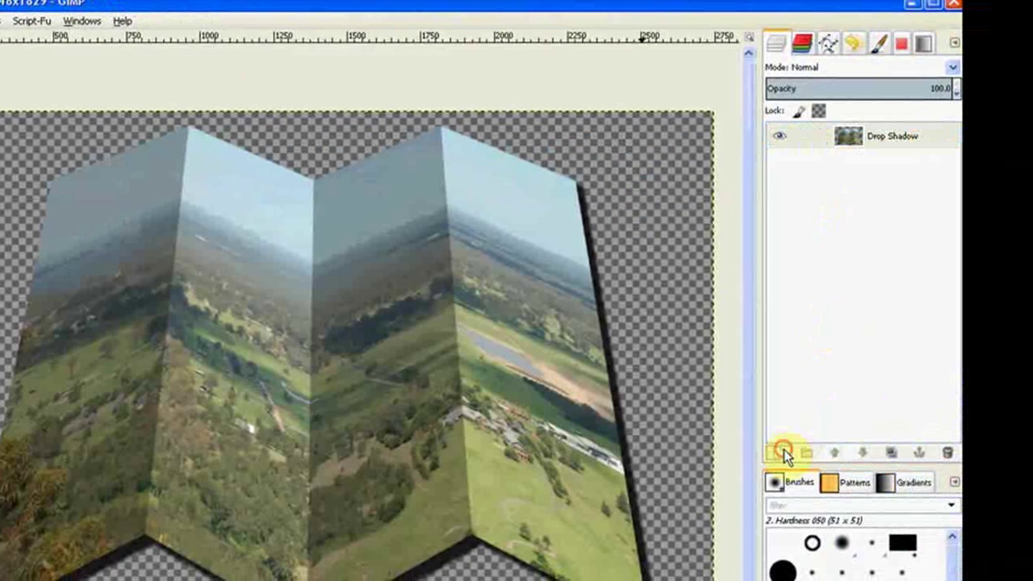
Add a new transparent layer and lower it beneath the map.
left_click(784, 449)
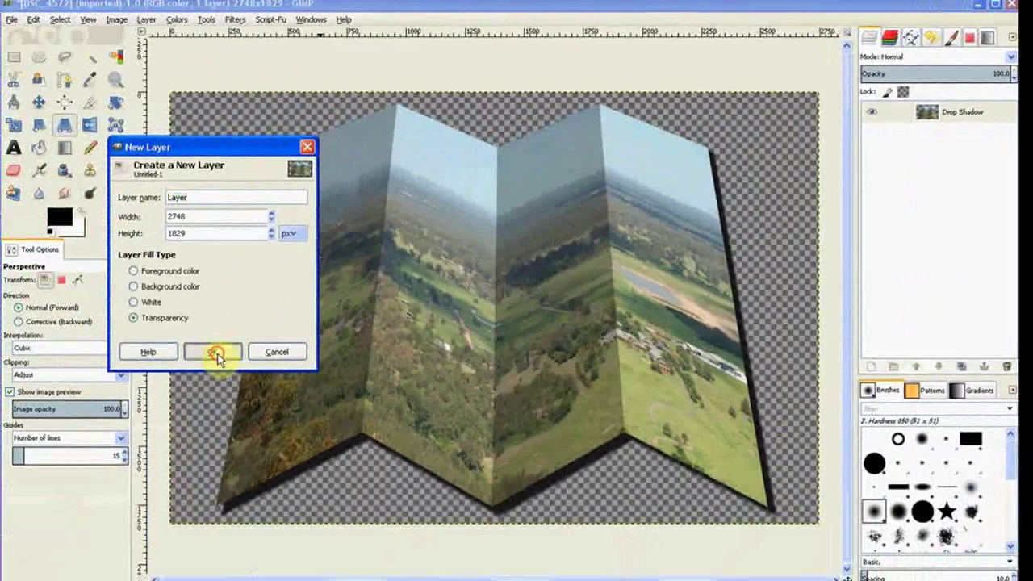
left_click(169, 369)
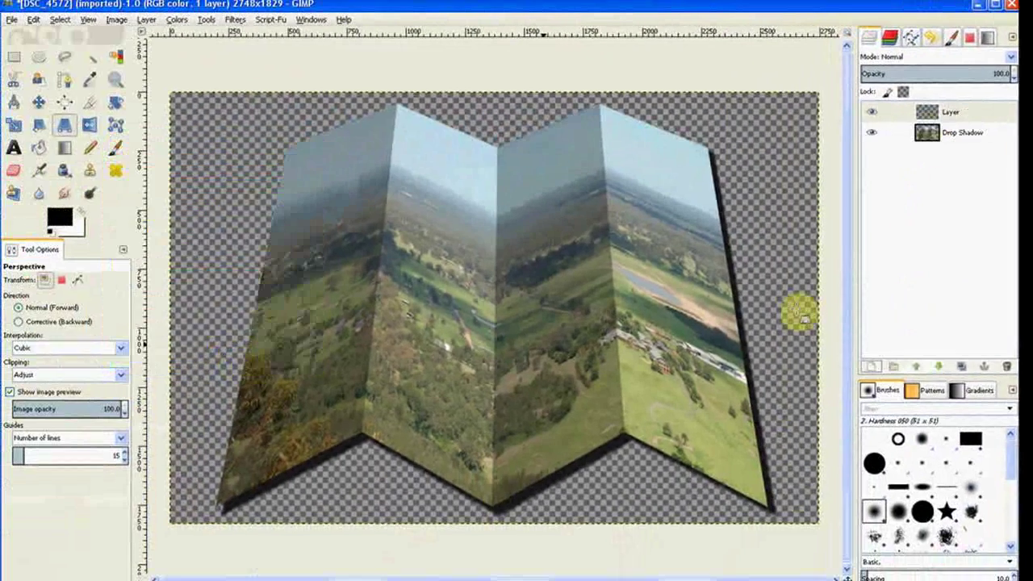
left_click(939, 367)
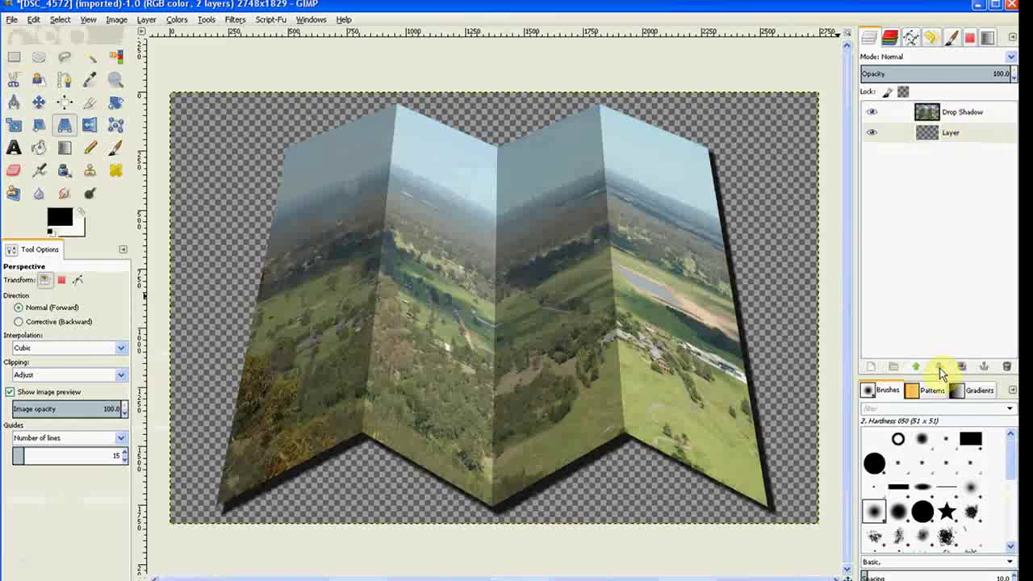
Fill the new layer with the Wood 1 gradient, bottom to top.
left_click(64, 147)
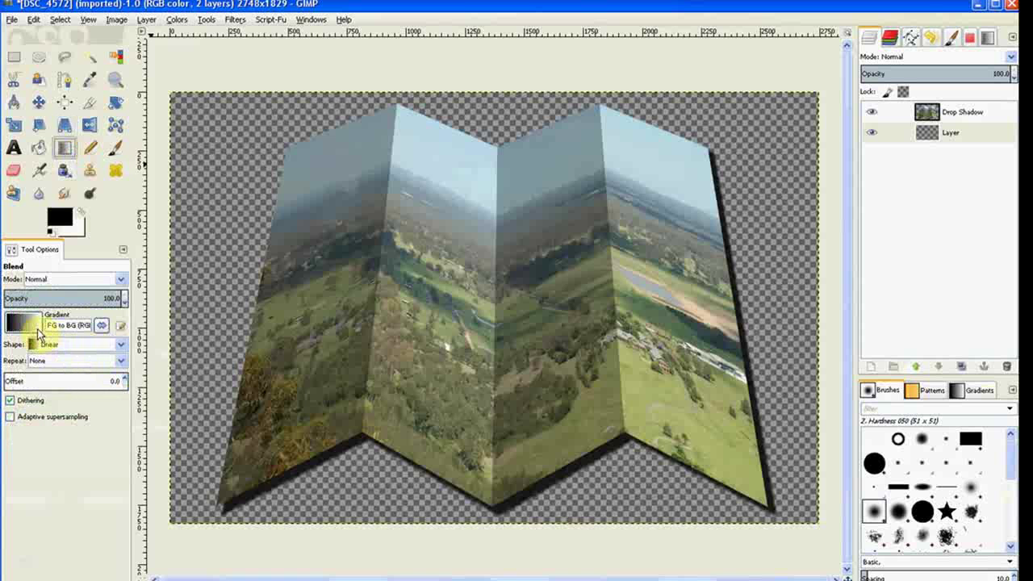
left_click(35, 327)
left_click_drag(129, 357, 125, 514)
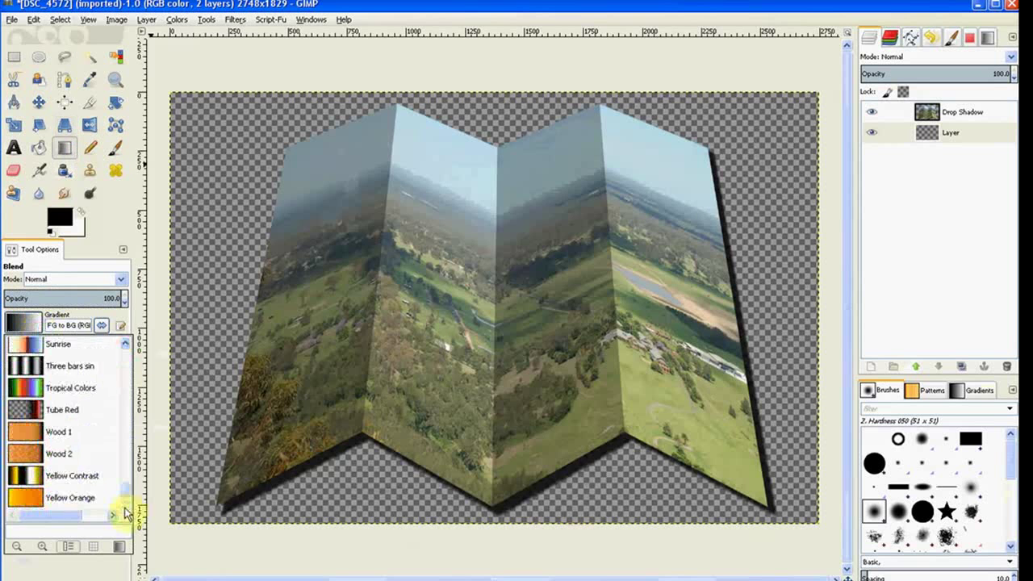
double_click(58, 431)
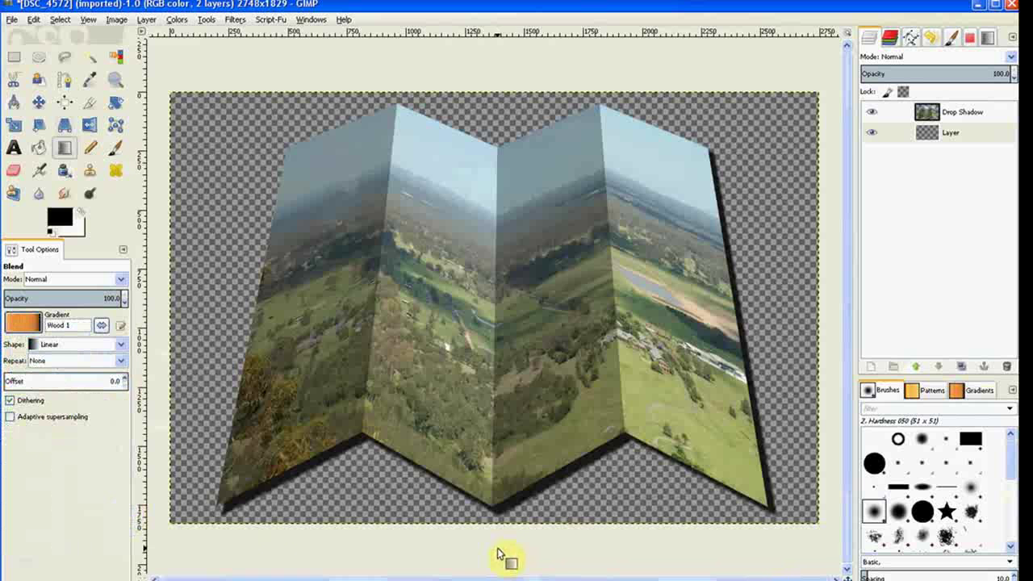
left_click_drag(497, 550, 501, 76)
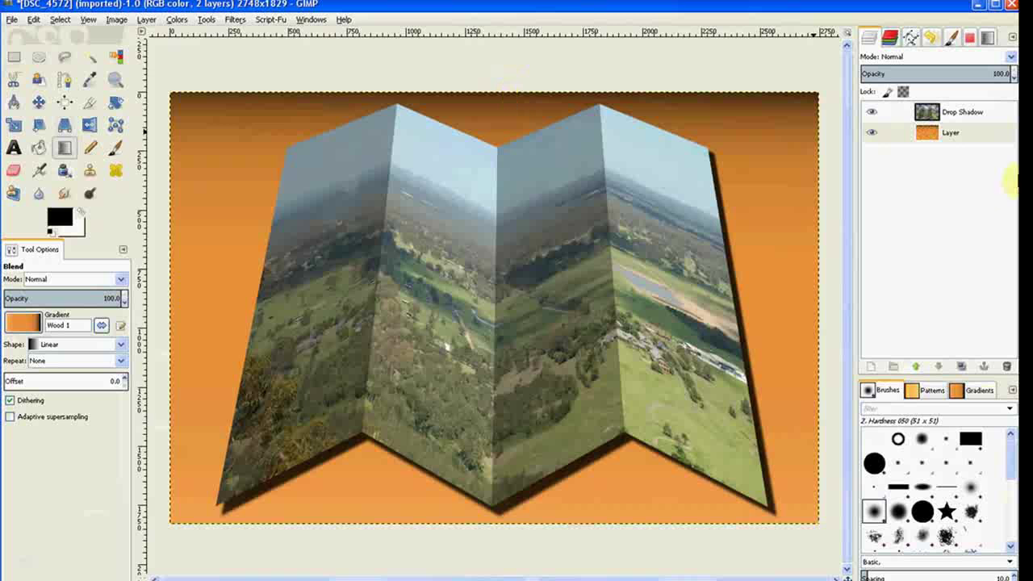
Flatten the map and its Wood 1 background with Flatten Image.
right_click(936, 115)
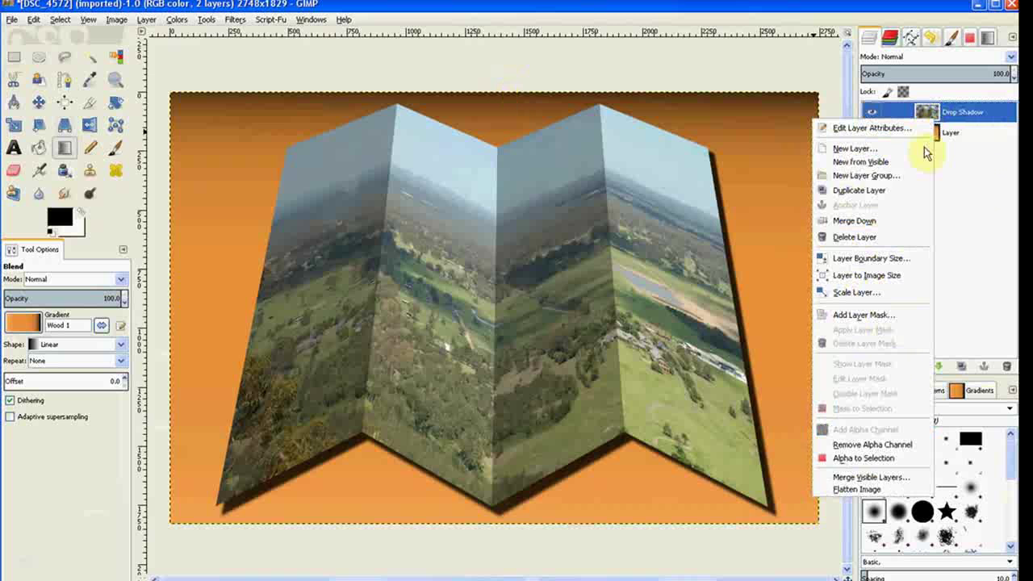
left_click(864, 490)
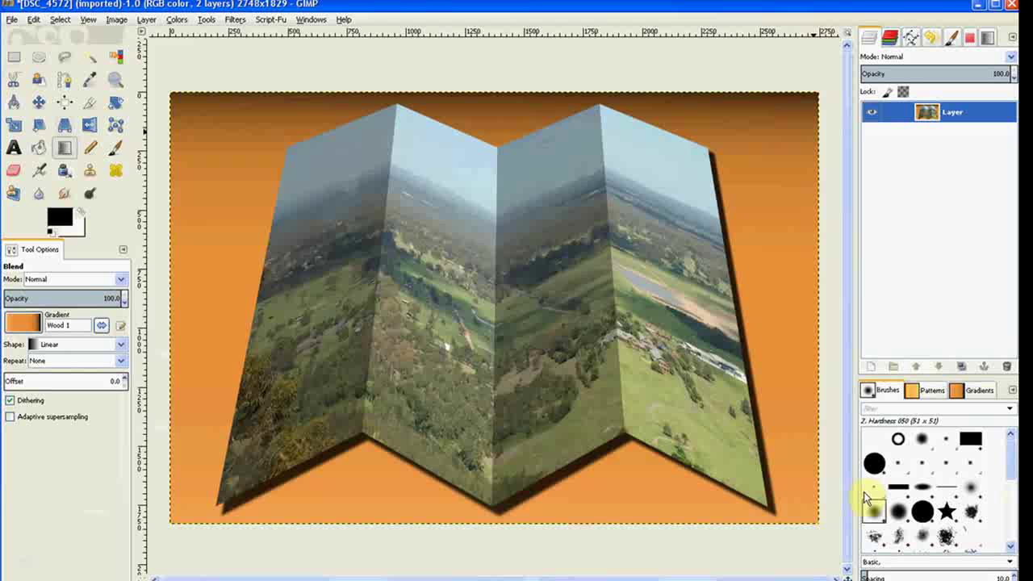